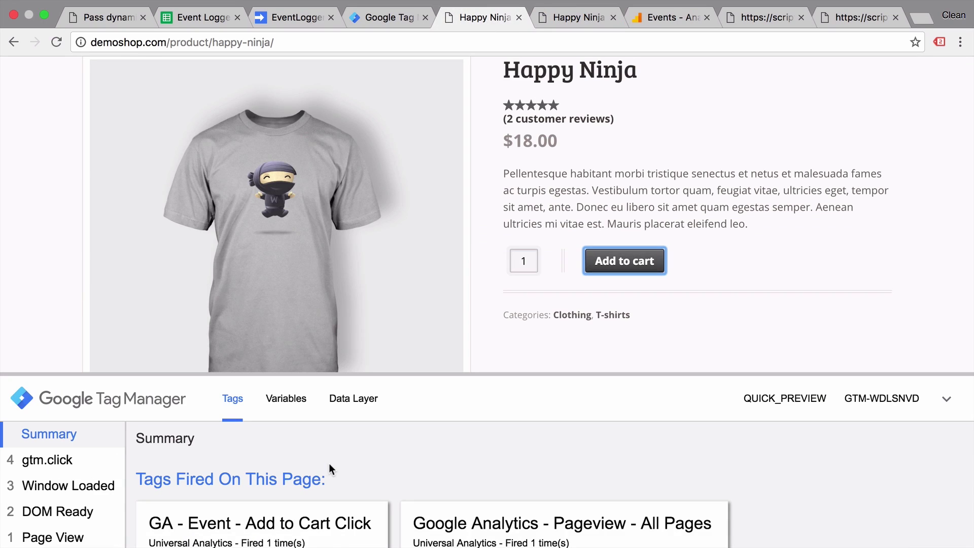
# Find the fired Add to Cart Click tag in the preview Summary, then check a Clicks row in the Event Logger sheet.
pyautogui.scroll(-5, 329, 463)
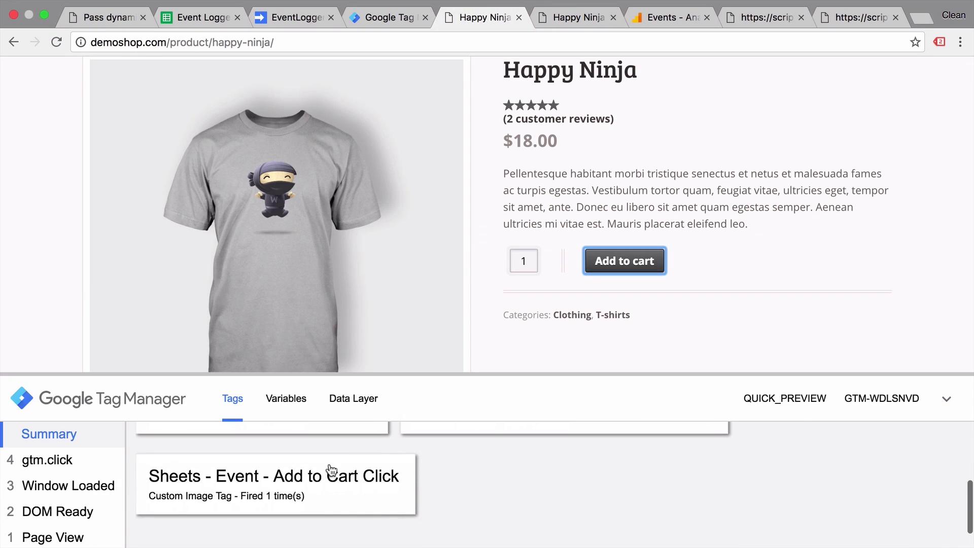
pyautogui.press('super+2')
pyautogui.click(130, 256)
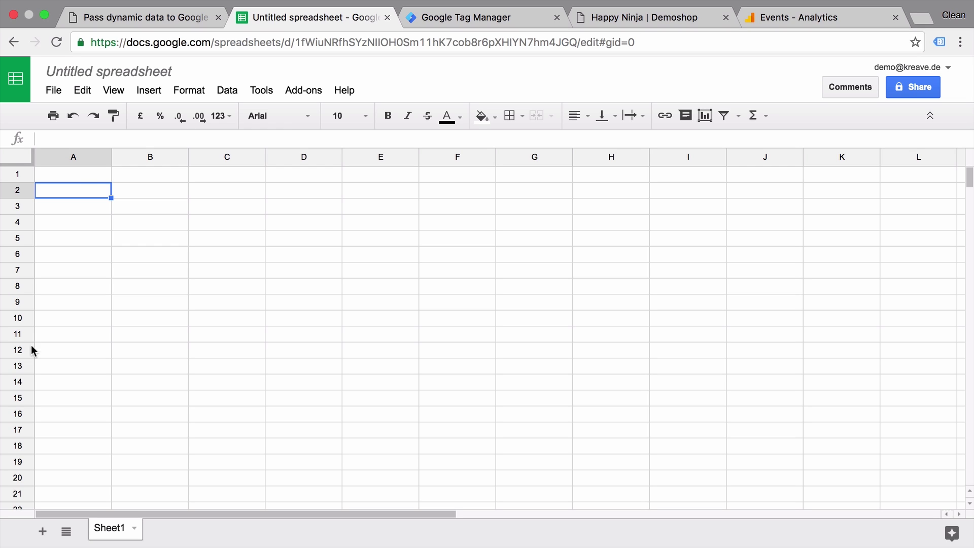
# Enter the headers Timestamp, Category, Action and Label into cells A1 to D1.
pyautogui.click(77, 178)
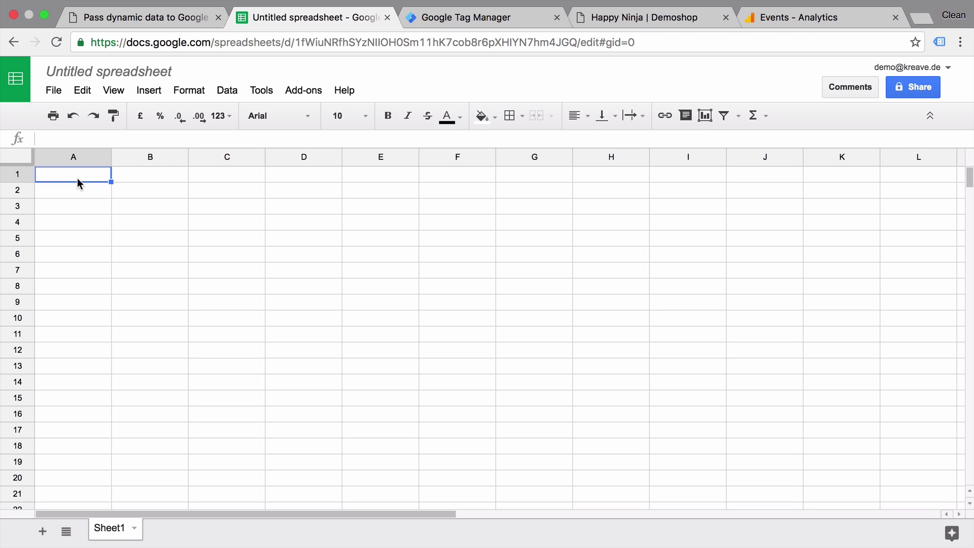
pyautogui.write('Timestamp')
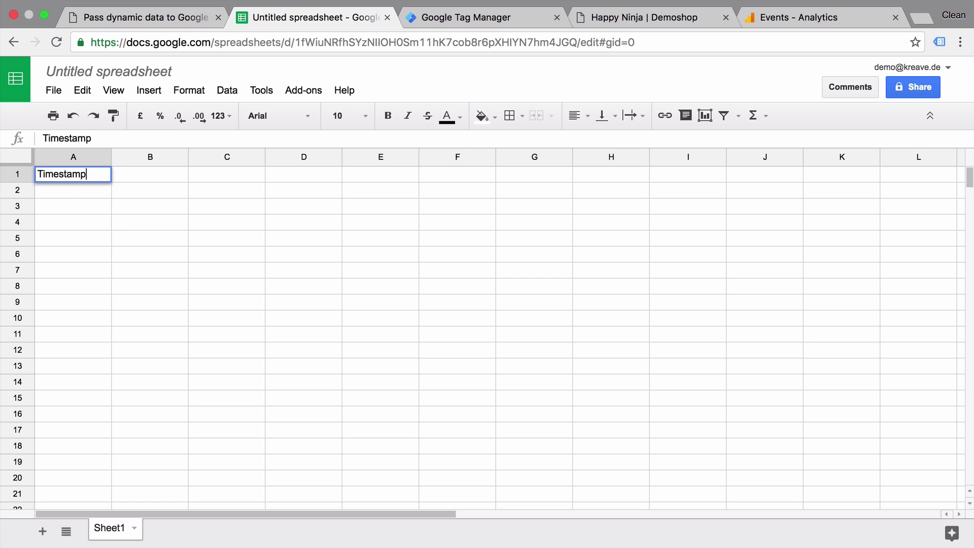
pyautogui.click(149, 174)
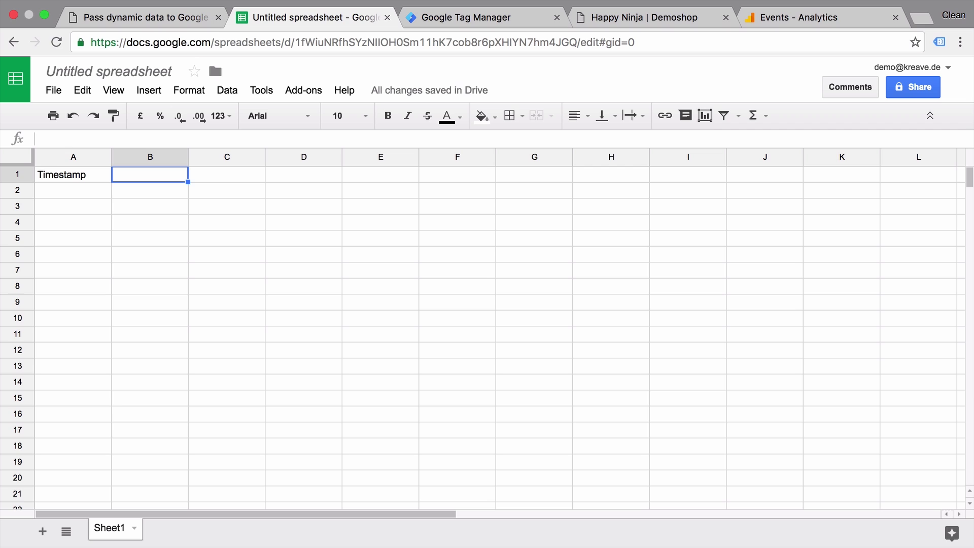
pyautogui.write('Category')
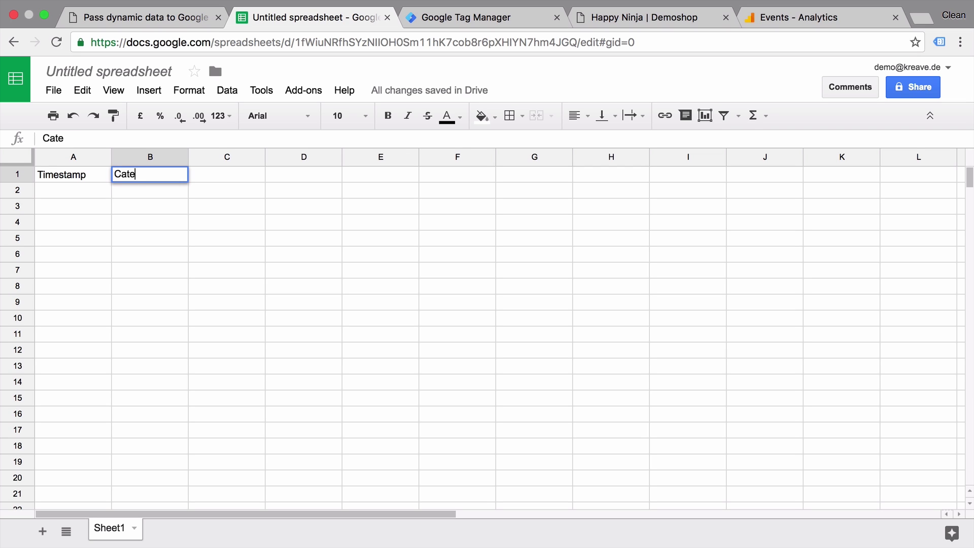
pyautogui.click(227, 174)
pyautogui.write('Action')
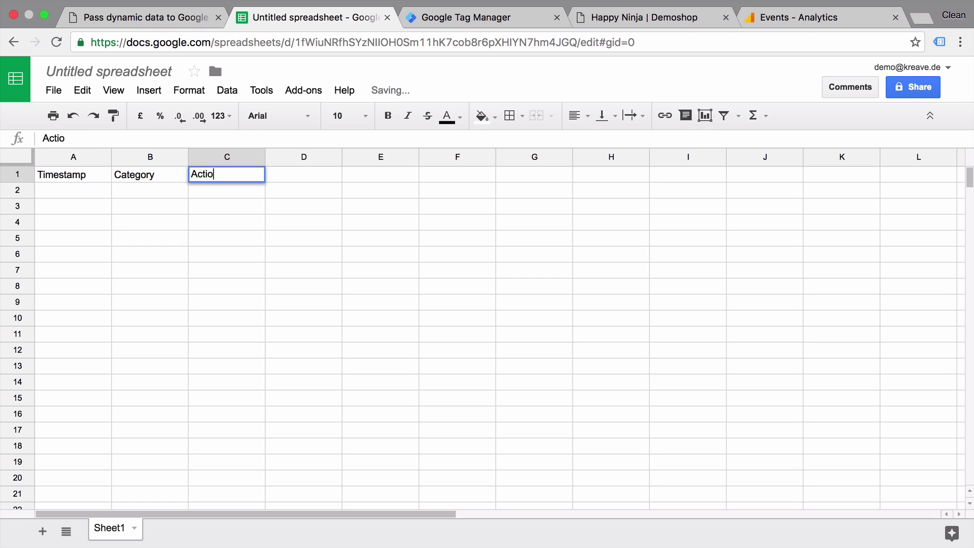
pyautogui.click(303, 174)
pyautogui.write('Label')
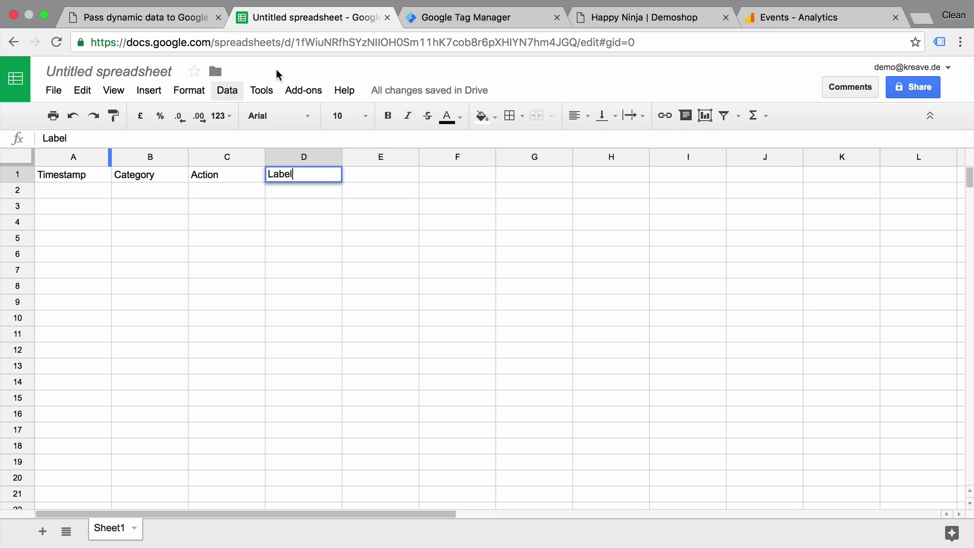
pyautogui.click(482, 25)
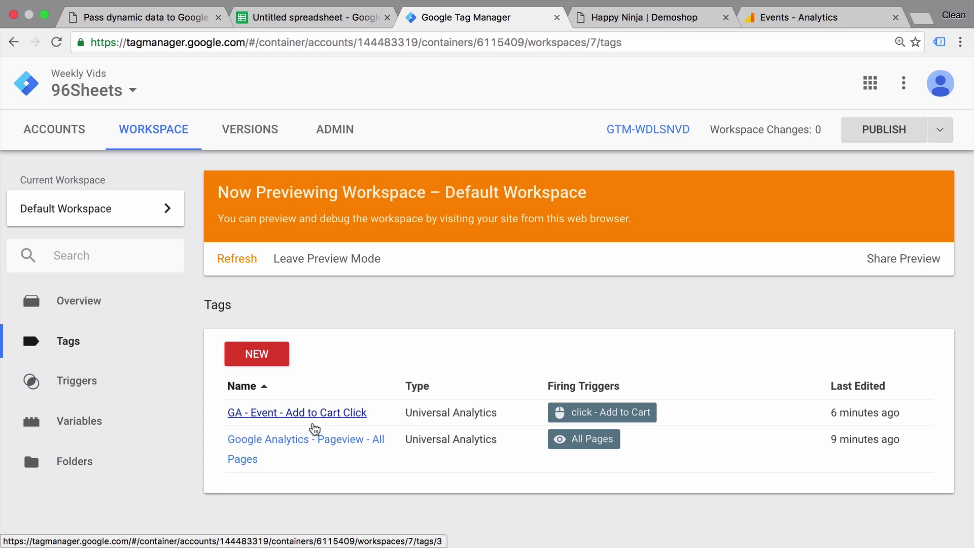
# Add the Happy Ninja shirt to the Demoshop cart, bringing it to 4 items ($72.00).
pyautogui.click(664, 18)
pyautogui.scroll(-5, 578, 193)
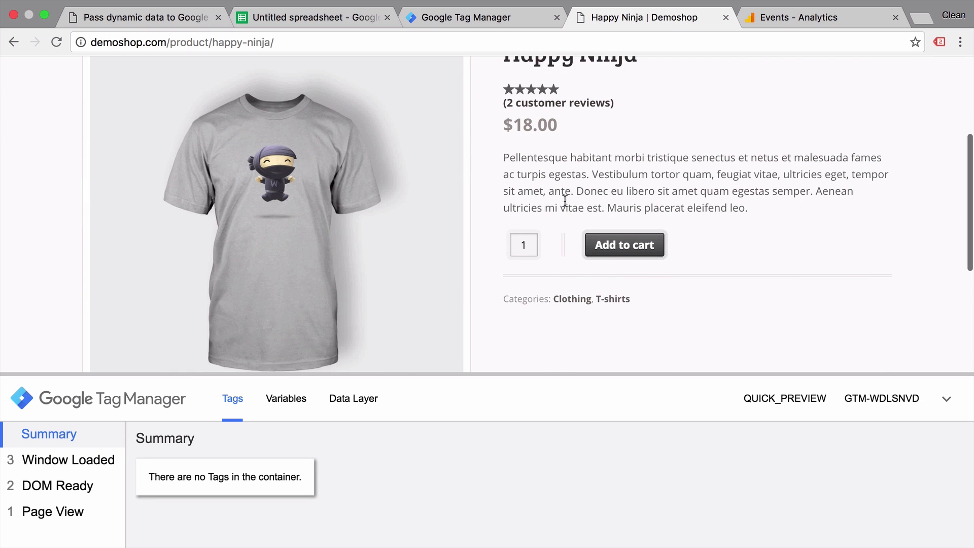
pyautogui.click(610, 253)
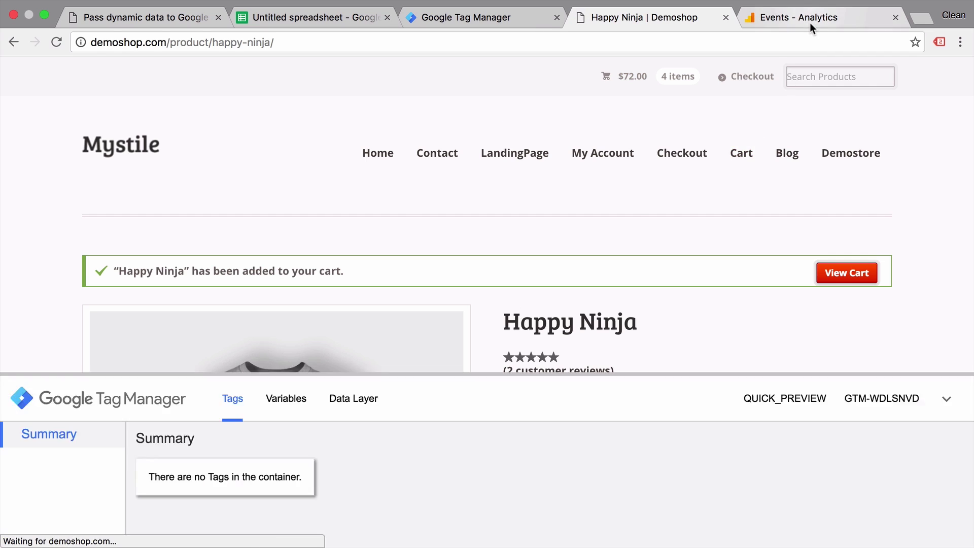
# Check the real-time Clicks / Add to cart event in Analytics after removing the category filter.
pyautogui.click(809, 23)
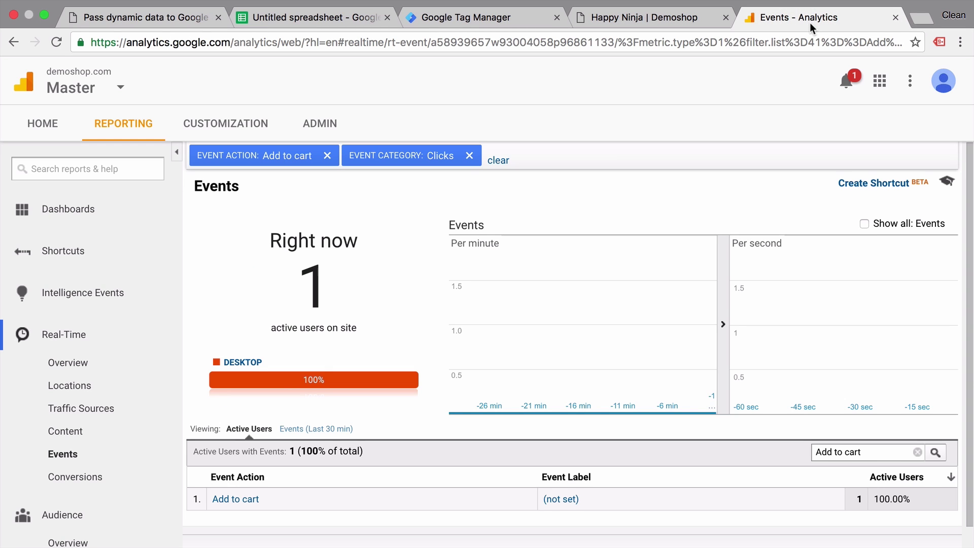
pyautogui.click(469, 156)
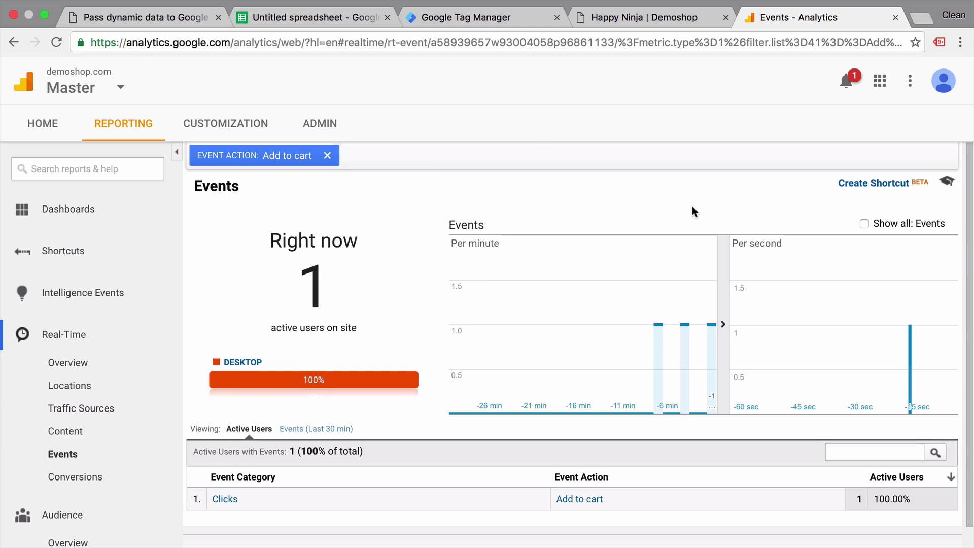
pyautogui.click(318, 19)
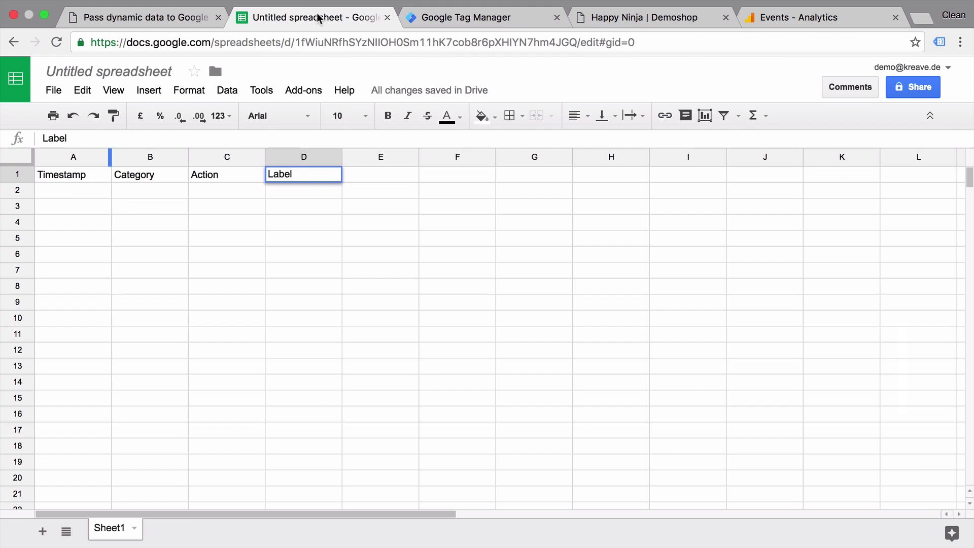
# Commit the Label header in D1, then come back to the spreadsheet after viewing the tags list.
pyautogui.click(385, 193)
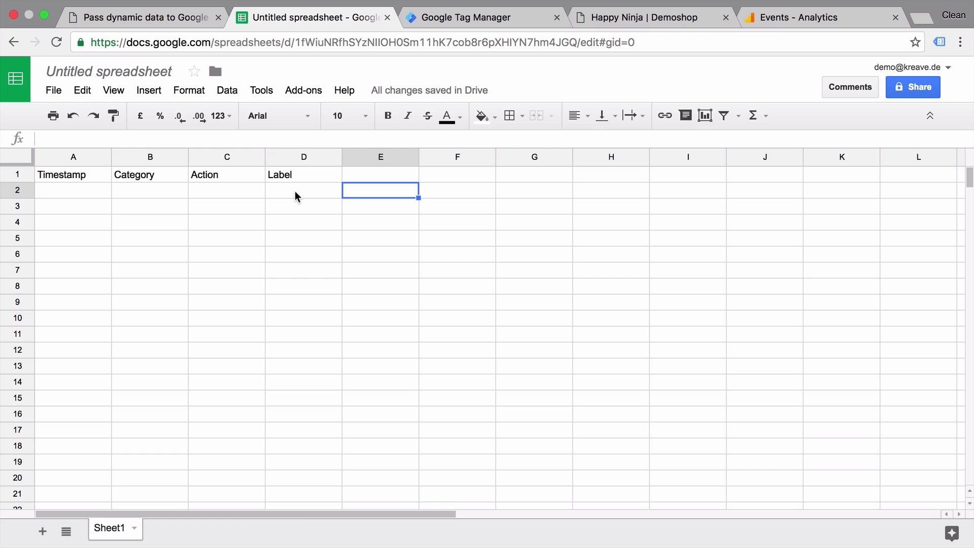
pyautogui.click(474, 22)
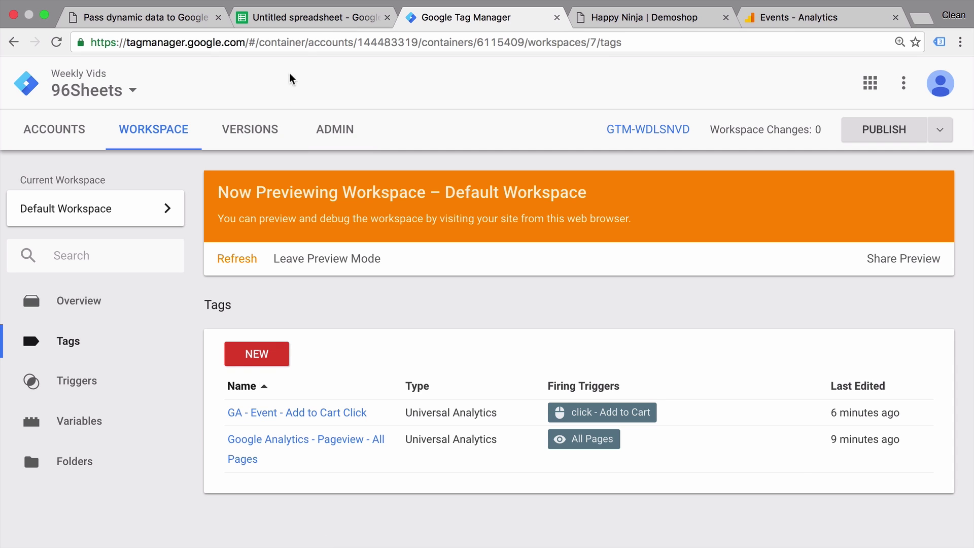
pyautogui.click(333, 21)
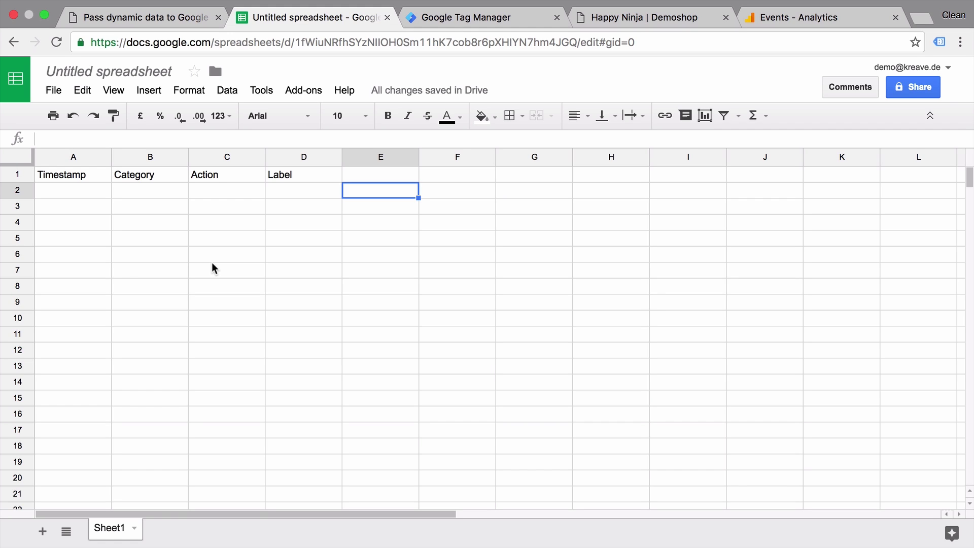
# Launch the Script editor from the spreadsheet's Tools menu.
pyautogui.click(266, 99)
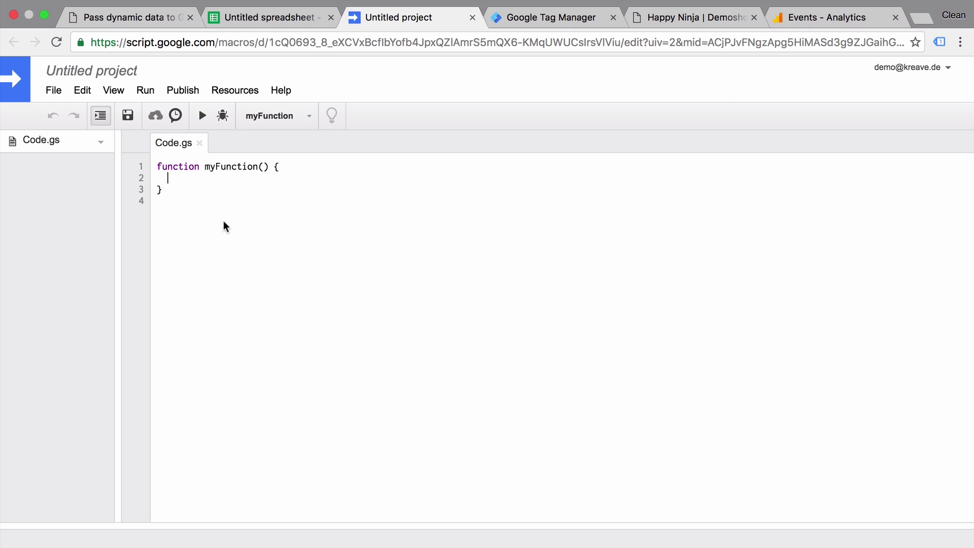
# Select the whole Apps Script code block in the ganotes.com article, from // Usage to the end.
pyautogui.click(140, 18)
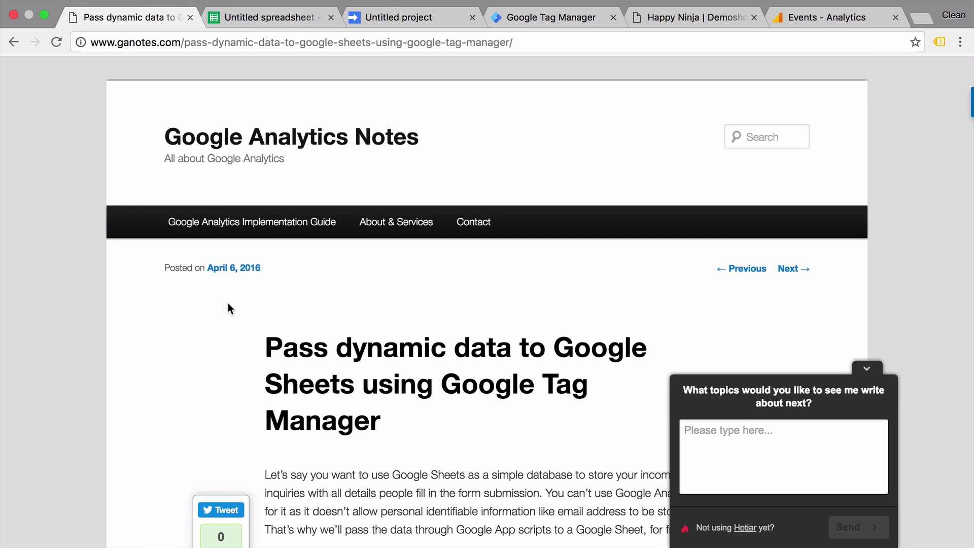
pyautogui.scroll(-15, 228, 303)
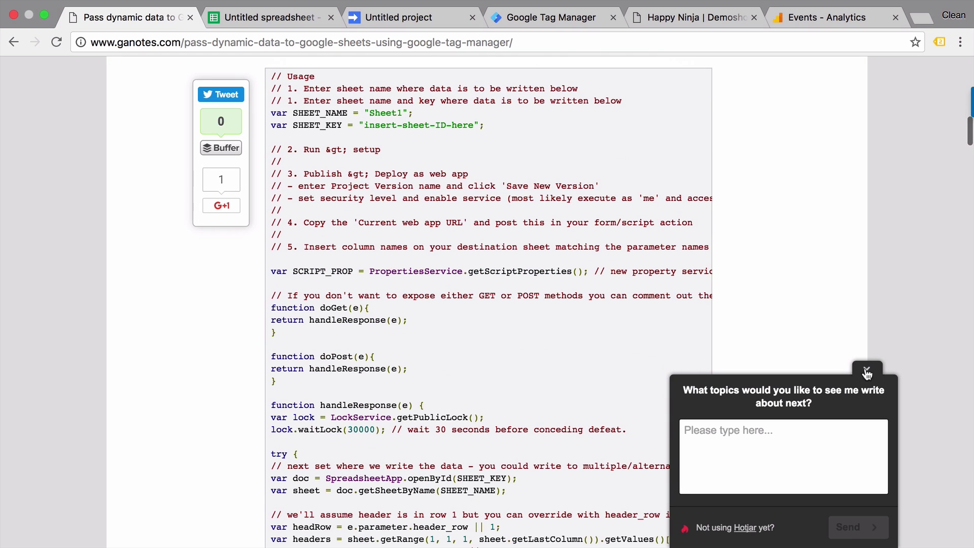
pyautogui.click(866, 368)
pyautogui.moveTo(271, 76); pyautogui.dragTo(394, 508)
pyautogui.scroll(-10, 406, 504)
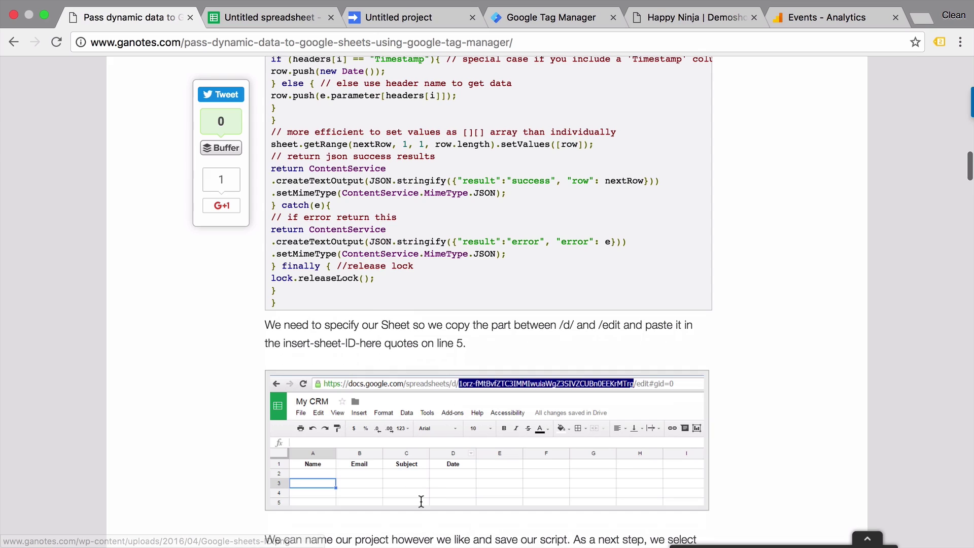
pyautogui.tripleClick(304, 332)
pyautogui.scroll(4, 305, 332)
pyautogui.moveTo(298, 8); pyautogui.dragTo(272, 326)
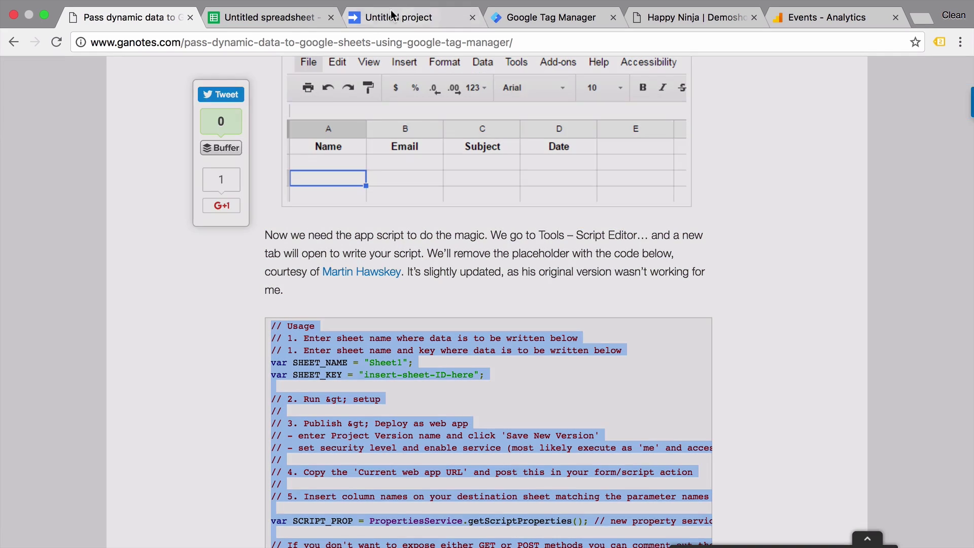
# Replace the myFunction template in Code.gs with the copied logging script.
pyautogui.click(381, 17)
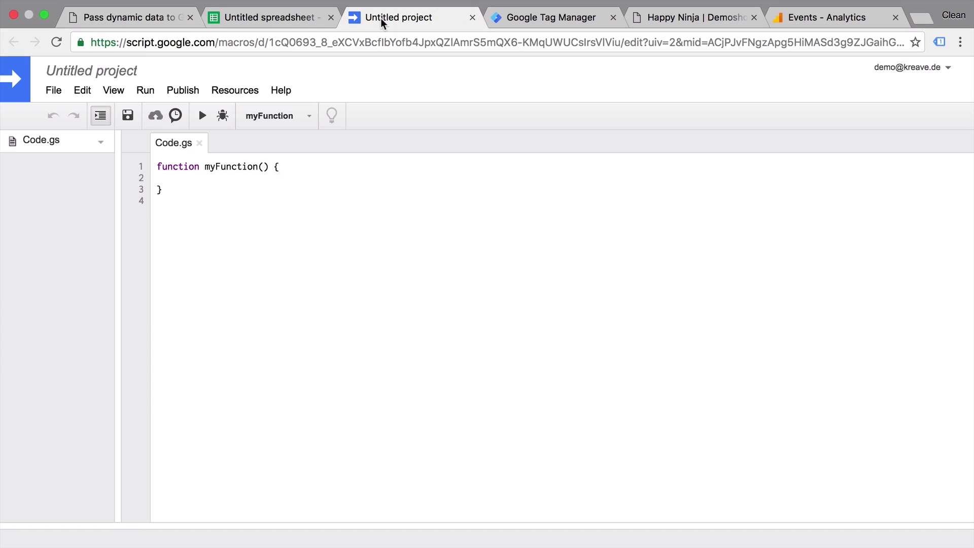
pyautogui.hotkey('ctrl', 'a')
pyautogui.hotkey('ctrl', 'v')
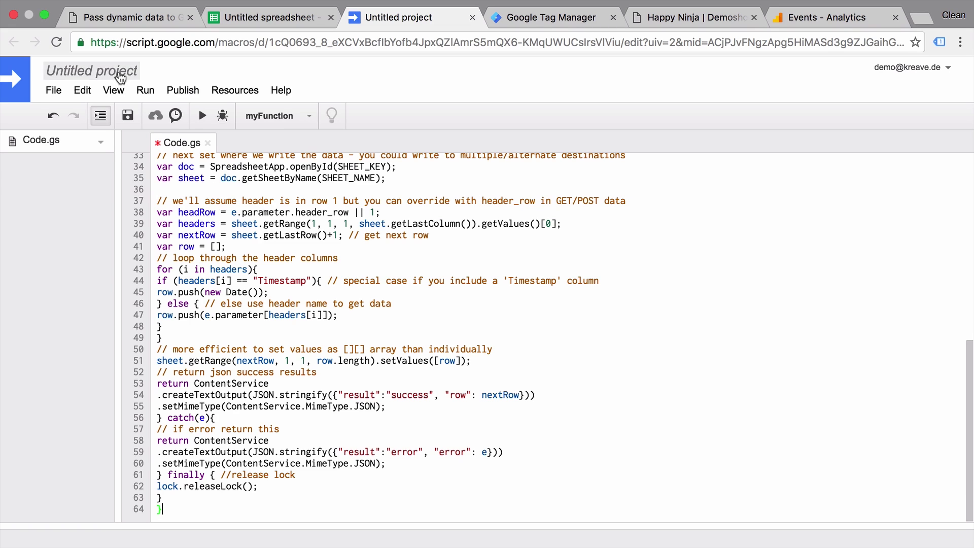
# Rename the Apps Script project to EventLogger.
pyautogui.click(119, 74)
pyautogui.write('Even')
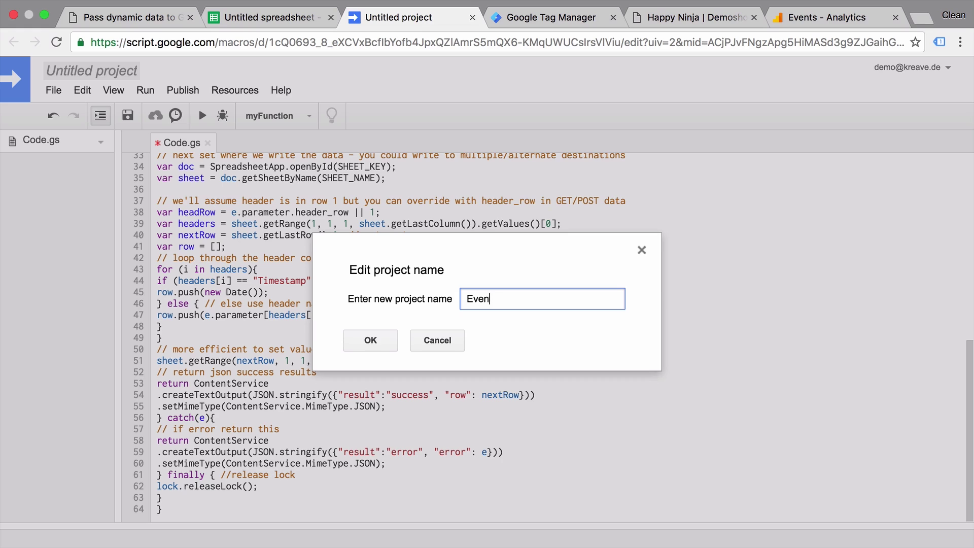
pyautogui.write('tLogger')
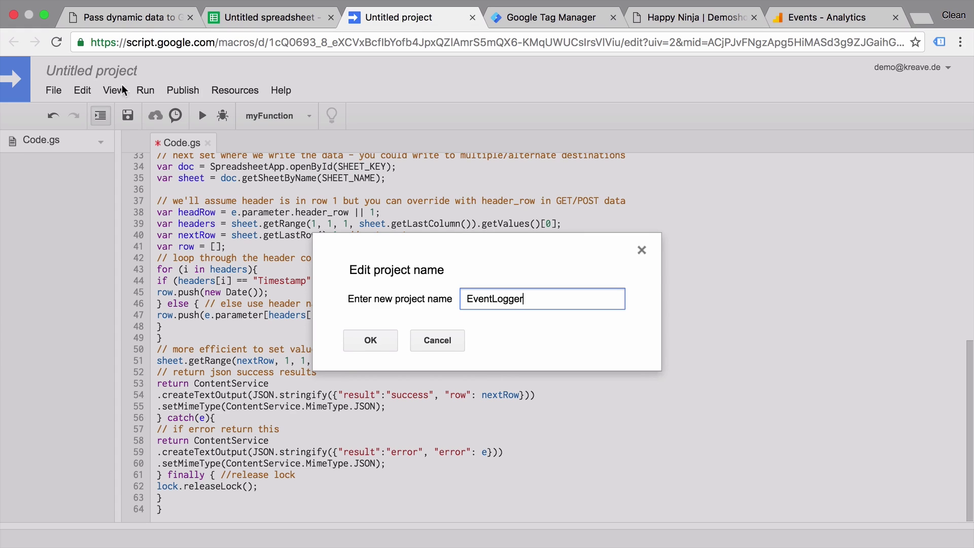
pyautogui.click(368, 338)
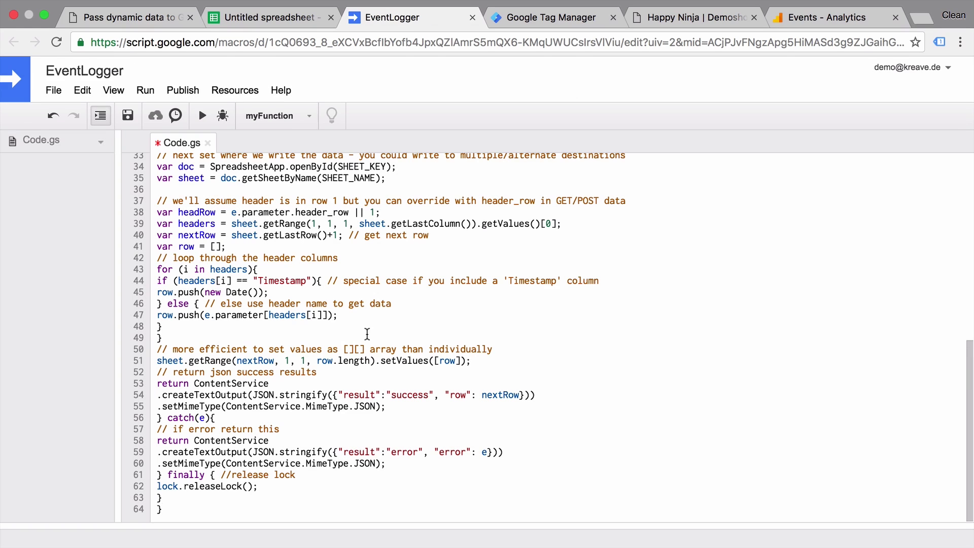
# Copy the spreadsheet ID from the Sheets web address and paste it over insert-sheet-ID-here on line 5.
pyautogui.scroll(10, 367, 334)
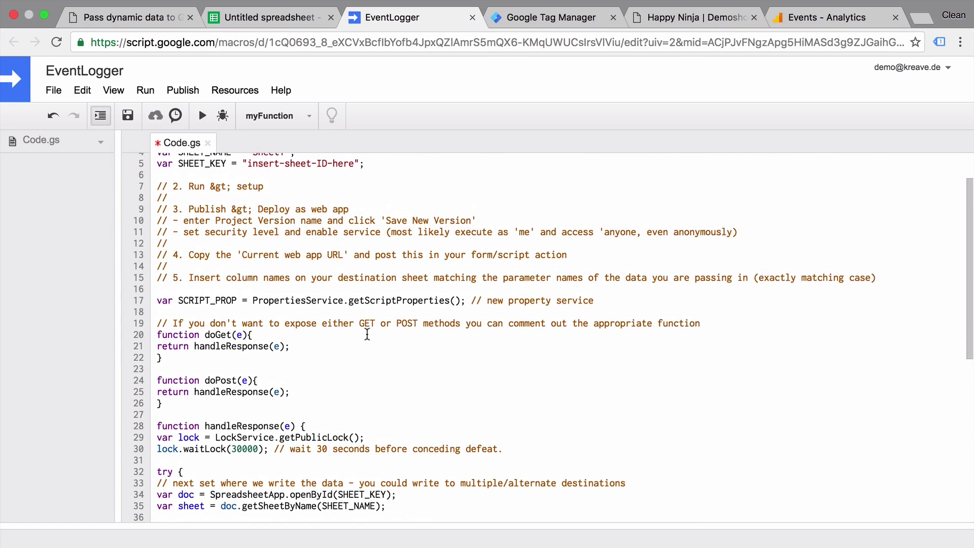
pyautogui.scroll(2, 368, 335)
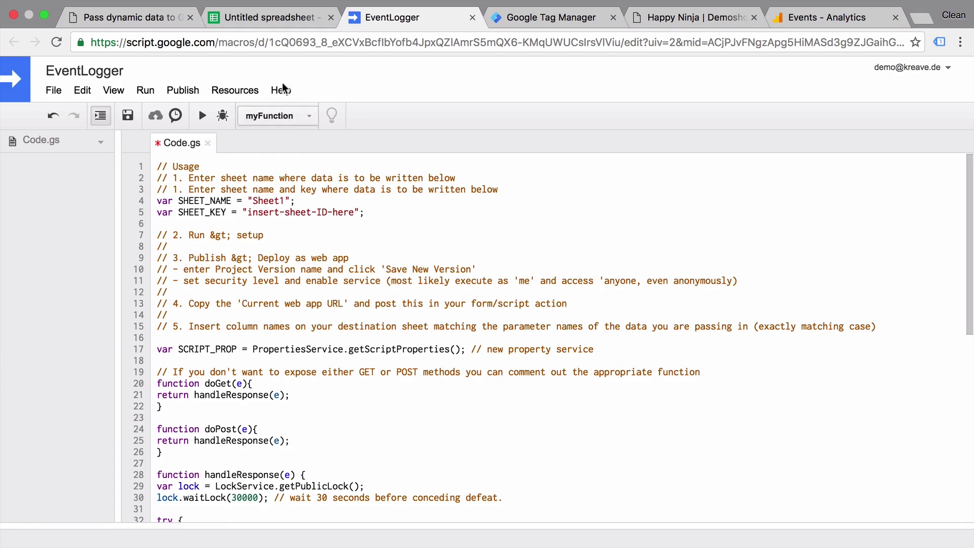
pyautogui.click(297, 17)
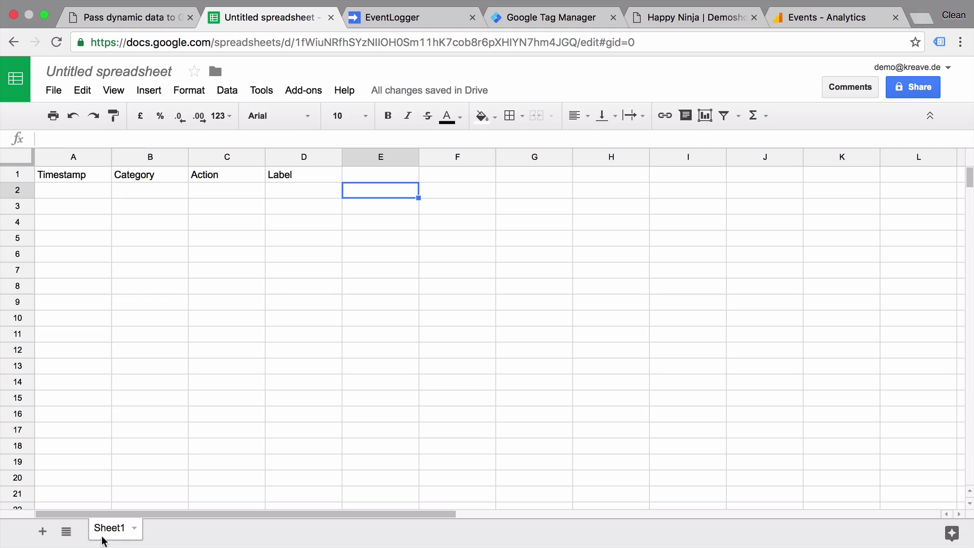
pyautogui.click(428, 15)
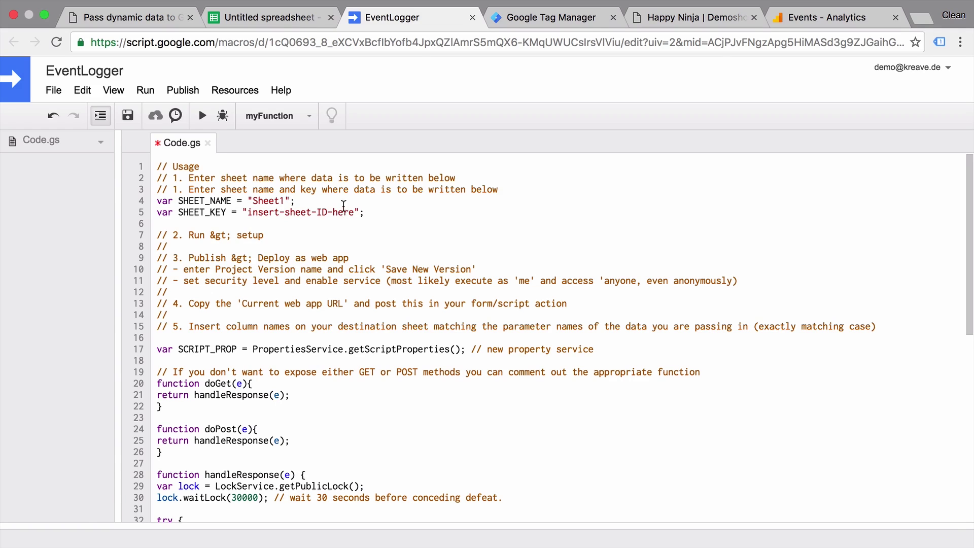
pyautogui.click(296, 20)
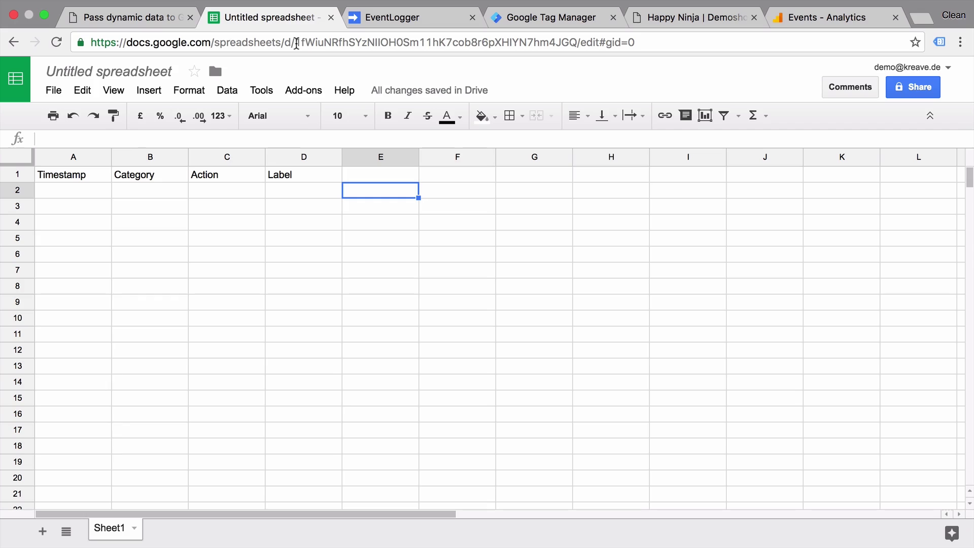
pyautogui.moveTo(297, 43); pyautogui.dragTo(576, 43)
pyautogui.press('super+c')
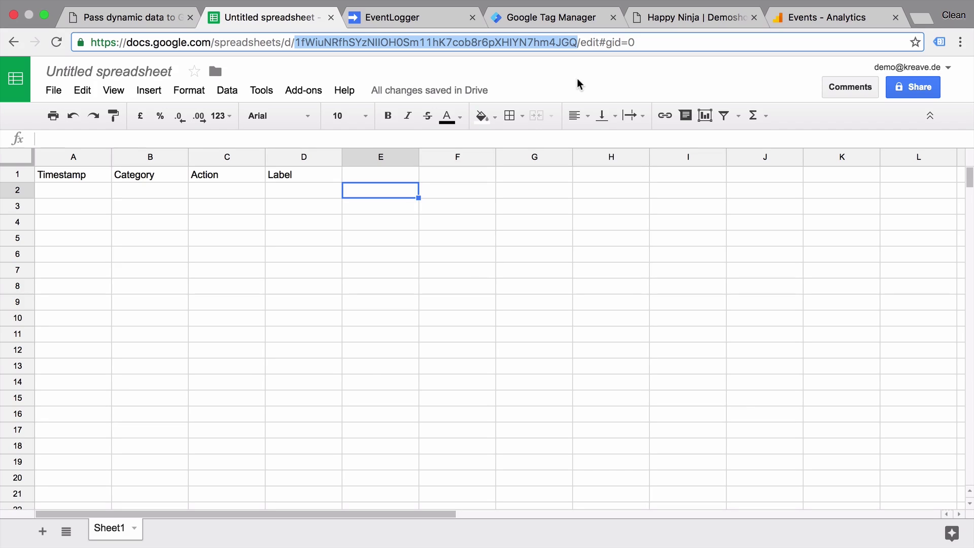
pyautogui.click(417, 25)
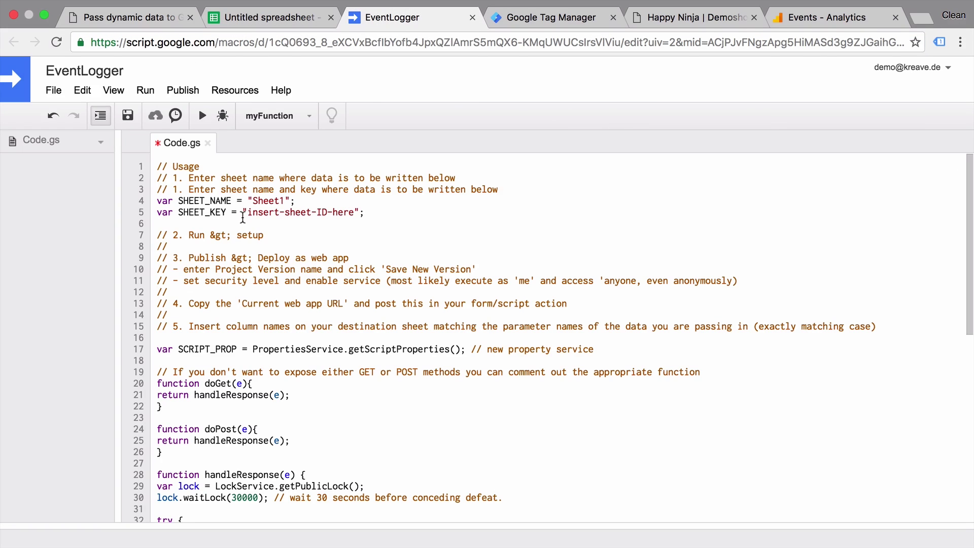
pyautogui.moveTo(247, 212); pyautogui.dragTo(353, 217)
pyautogui.press('super+v')
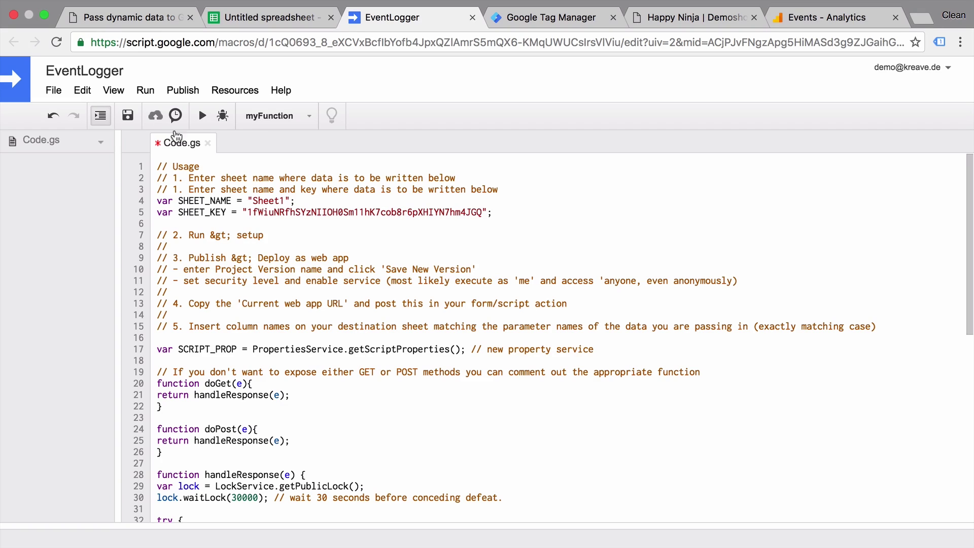
# Save Code.gs and retitle the spreadsheet 'Event Logger'.
pyautogui.click(129, 116)
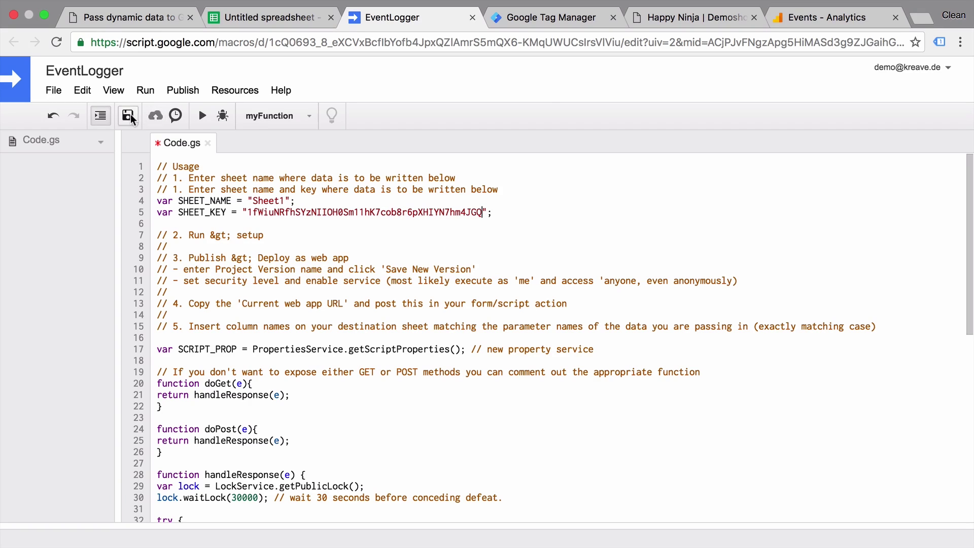
pyautogui.click(292, 23)
pyautogui.click(103, 69)
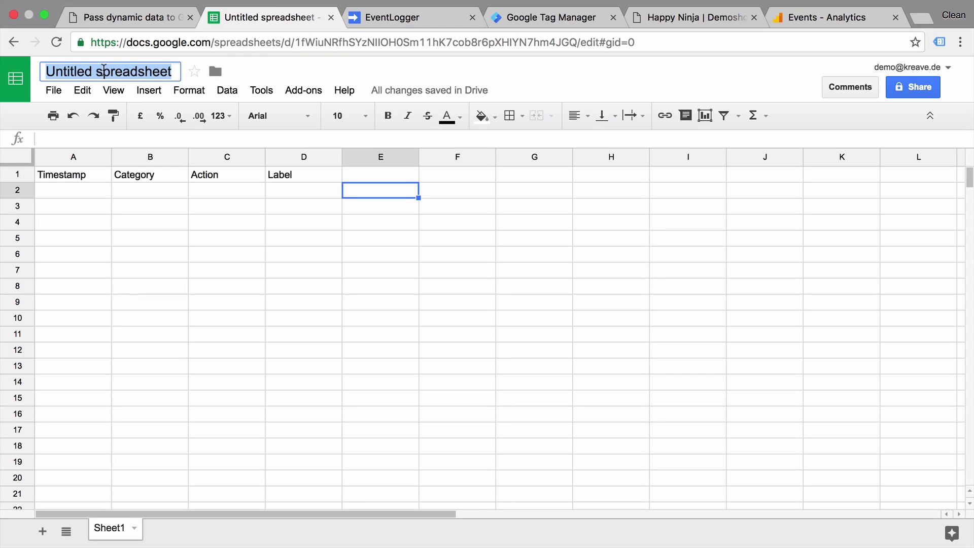
pyautogui.write('Event Logger')
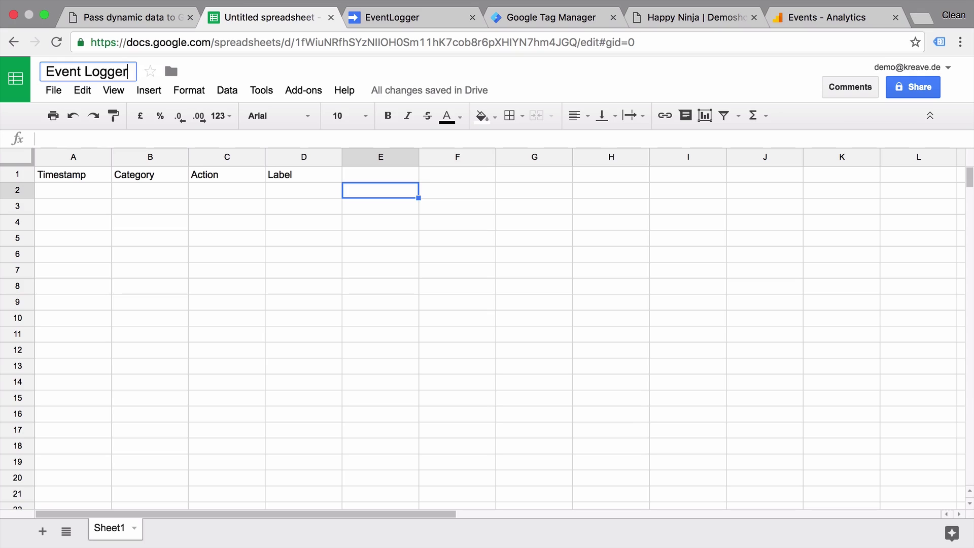
pyautogui.press('Return')
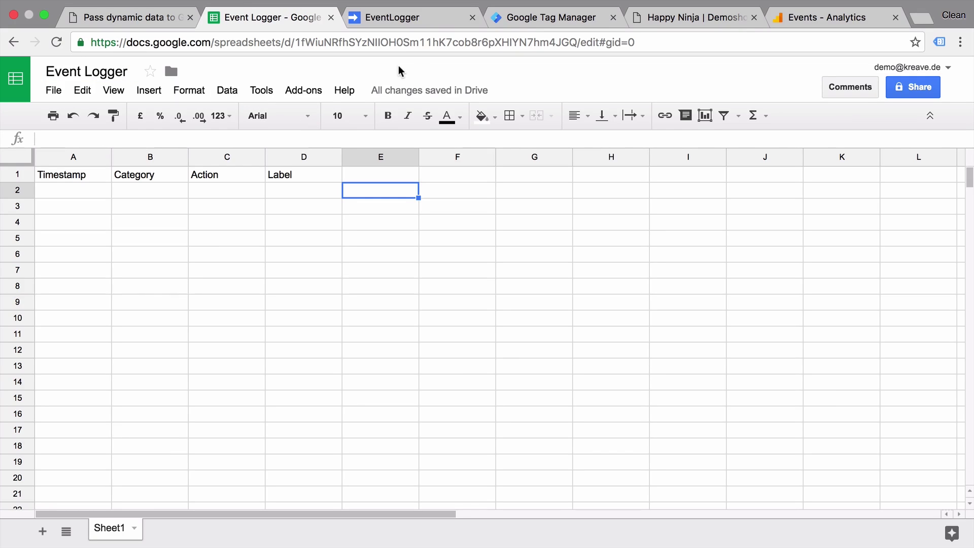
pyautogui.click(440, 17)
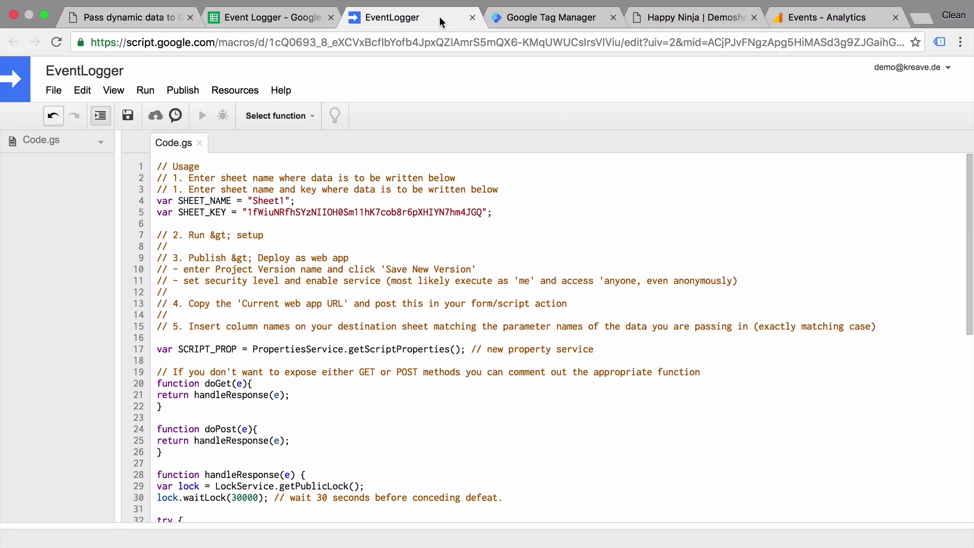
# Deploy the EventLogger script as a web app open to 'Anyone, even anonymous' and authorise spreadsheet access.
pyautogui.click(178, 88)
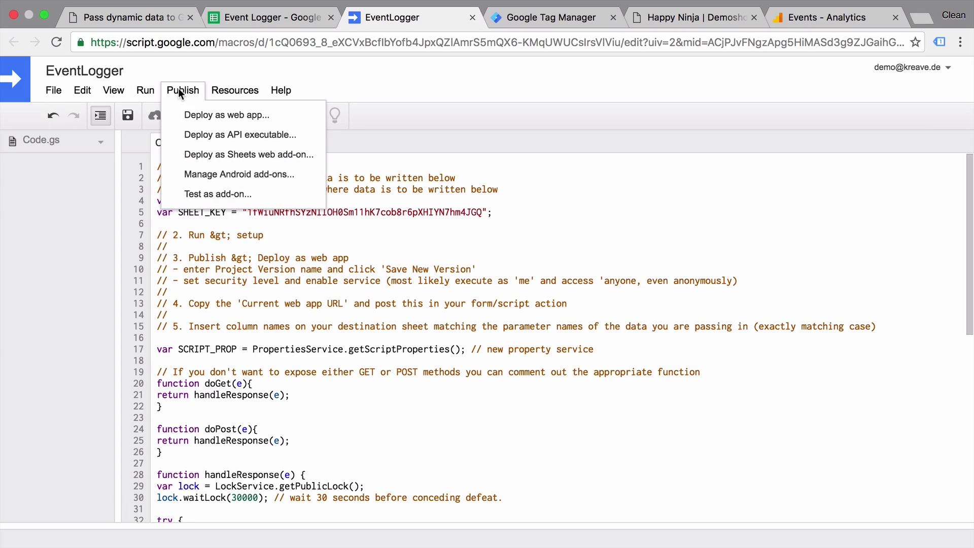
pyautogui.click(234, 116)
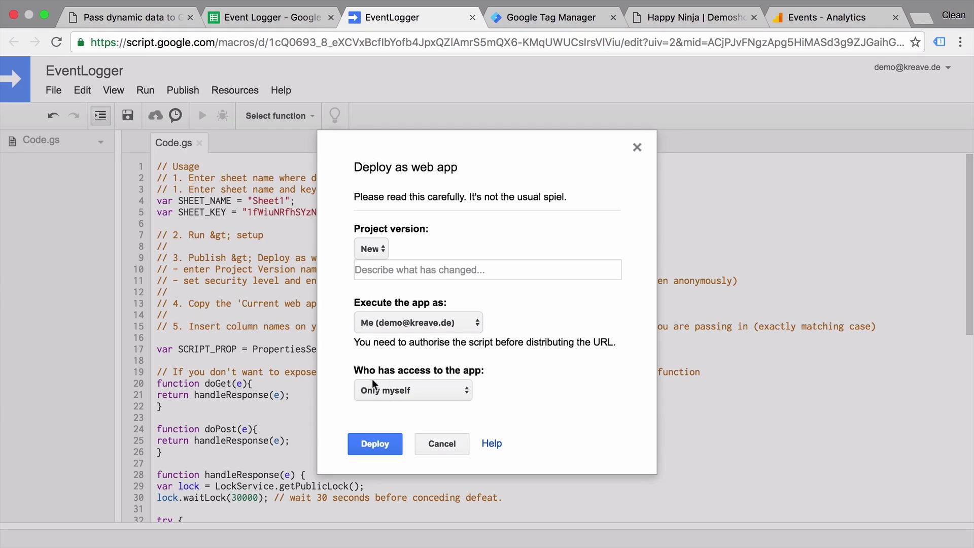
pyautogui.click(404, 391)
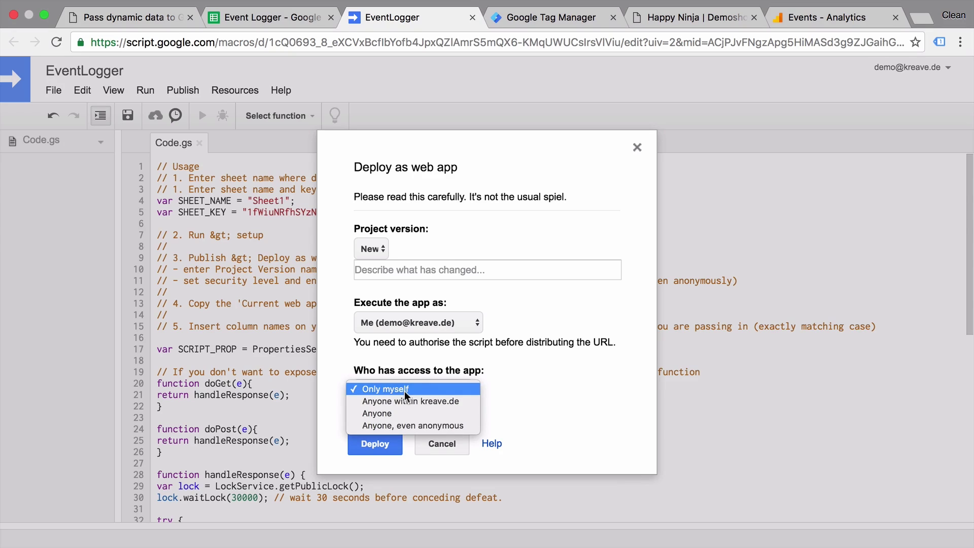
pyautogui.click(403, 426)
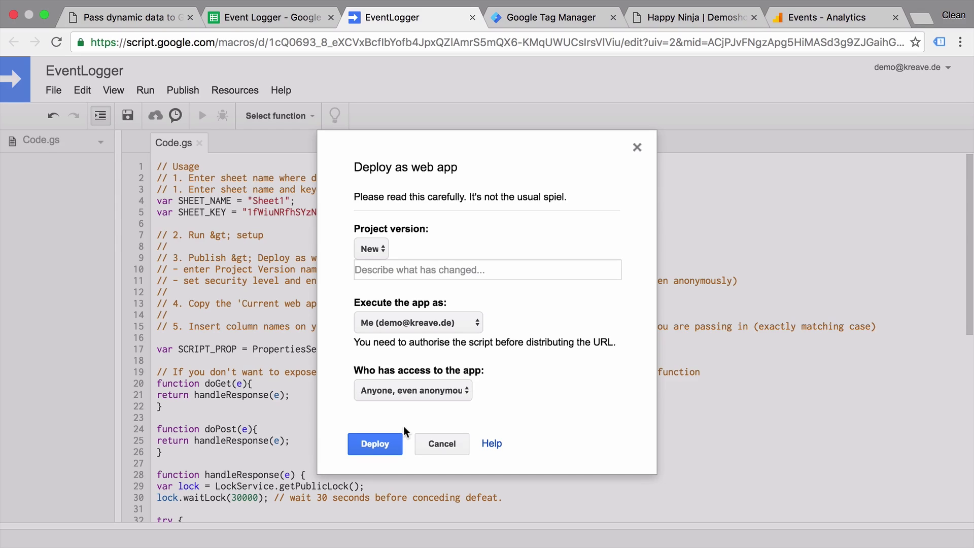
pyautogui.click(381, 444)
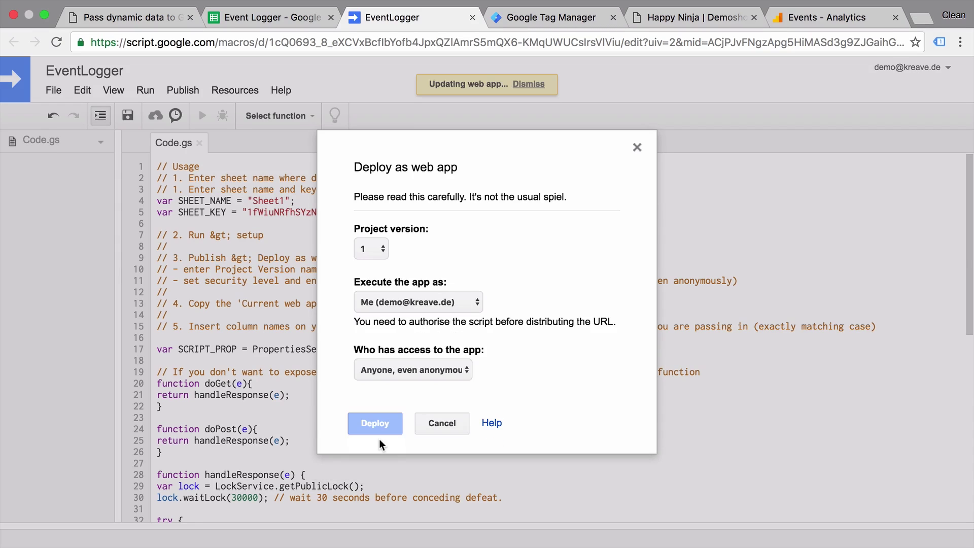
pyautogui.click(416, 337)
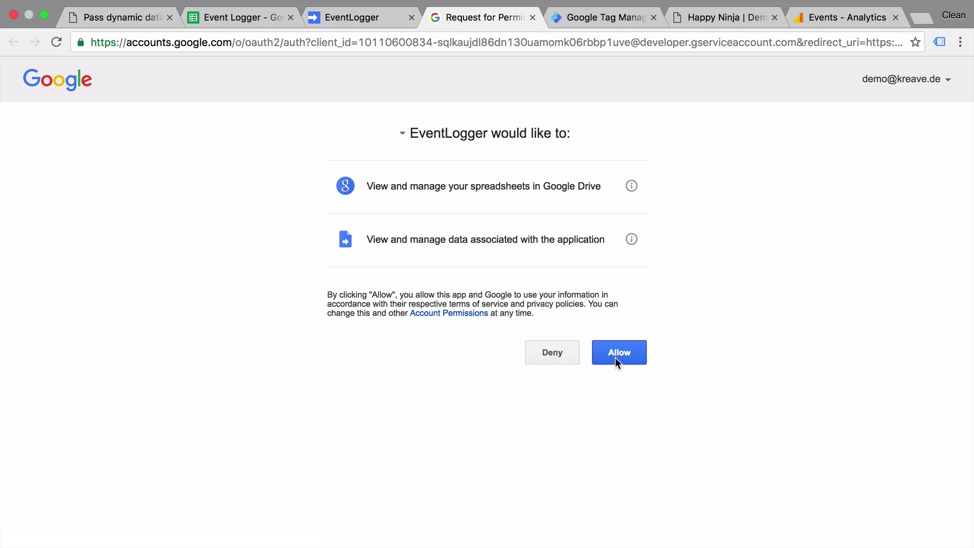
pyautogui.click(615, 357)
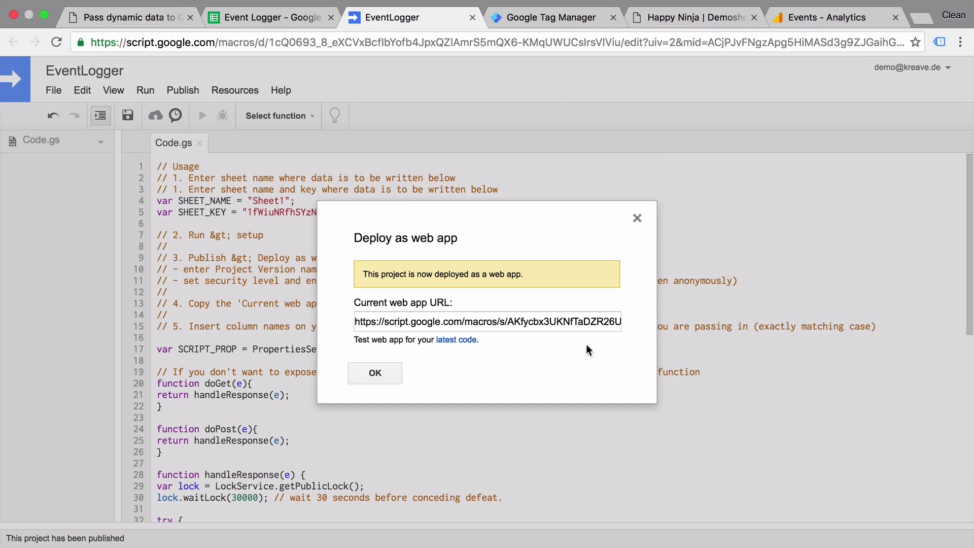
# Load the current web app URL in a new tab and confirm Event Logger gets a row 2 of undefined values.
pyautogui.click(523, 322)
pyautogui.click(324, 41)
pyautogui.press('super+Return')
pyautogui.click(808, 17)
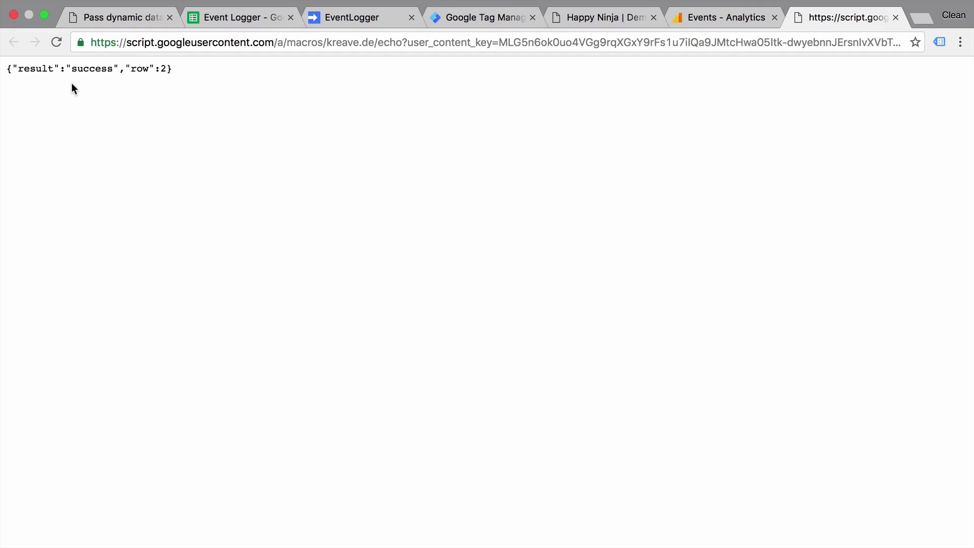
pyautogui.click(260, 20)
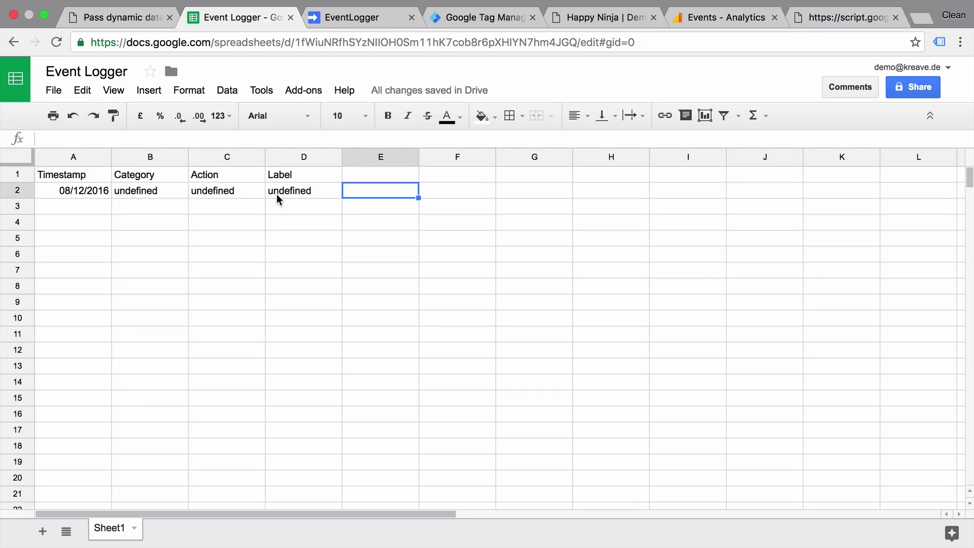
pyautogui.click(419, 43)
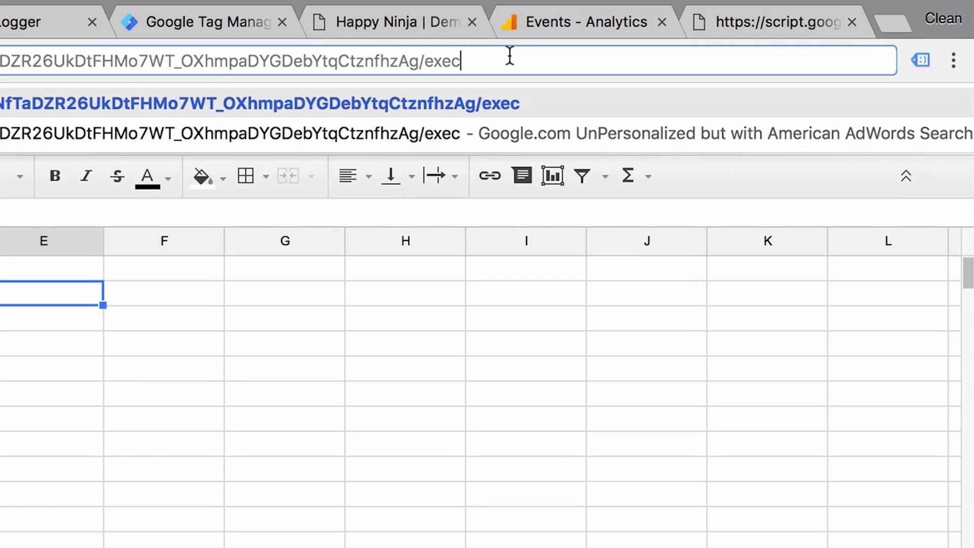
# Paste the web app URL and append ?Category=testcategory&action=testaction&label=testlabel to it.
pyautogui.write('?')
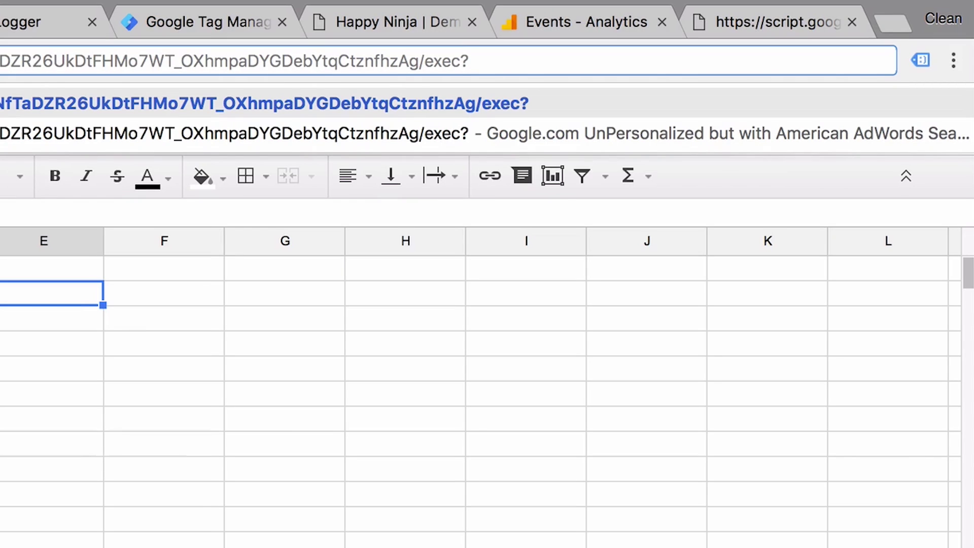
pyautogui.write('Cat')
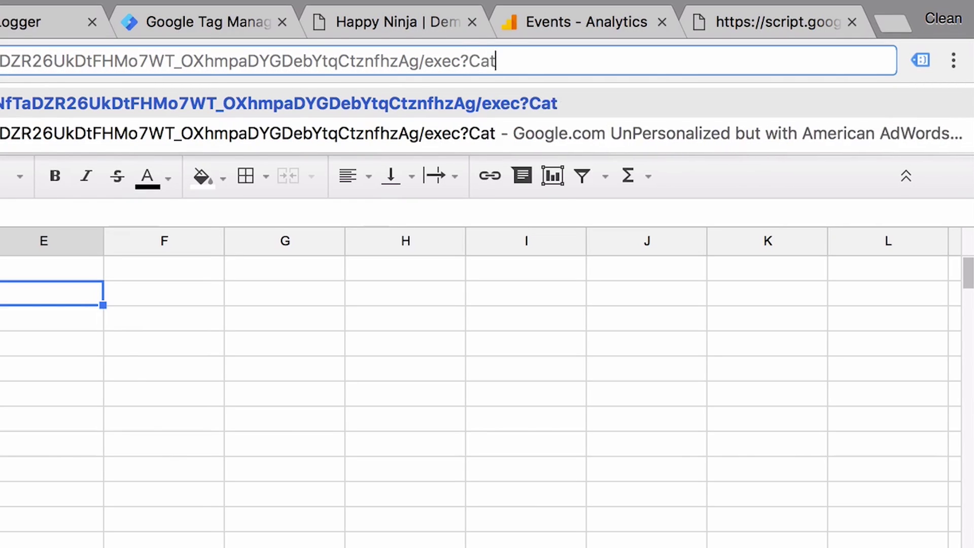
pyautogui.write('egory')
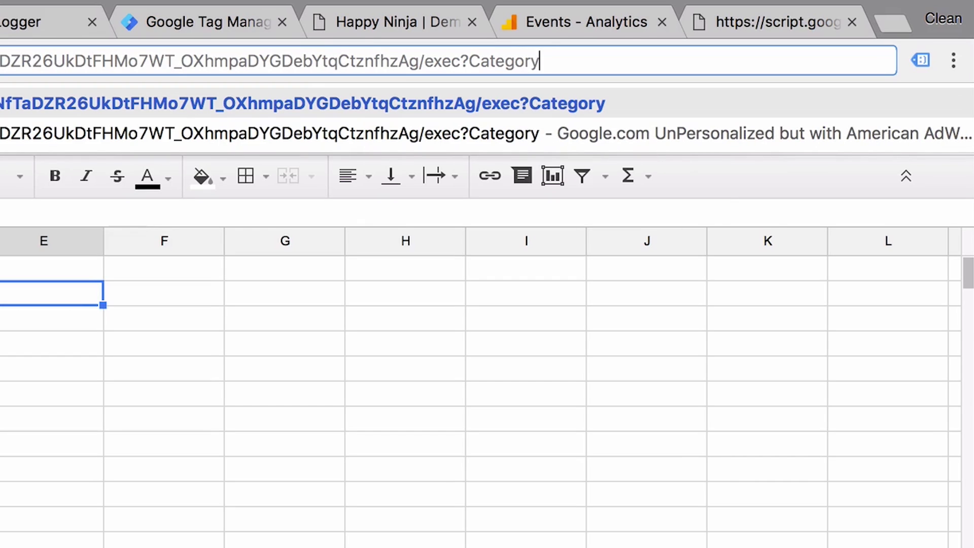
pyautogui.write('=')
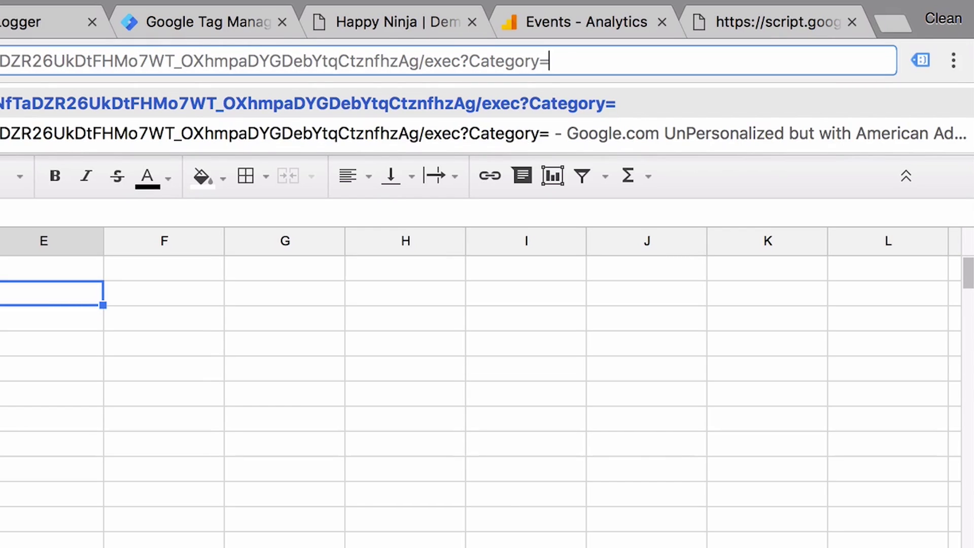
pyautogui.write('testcate')
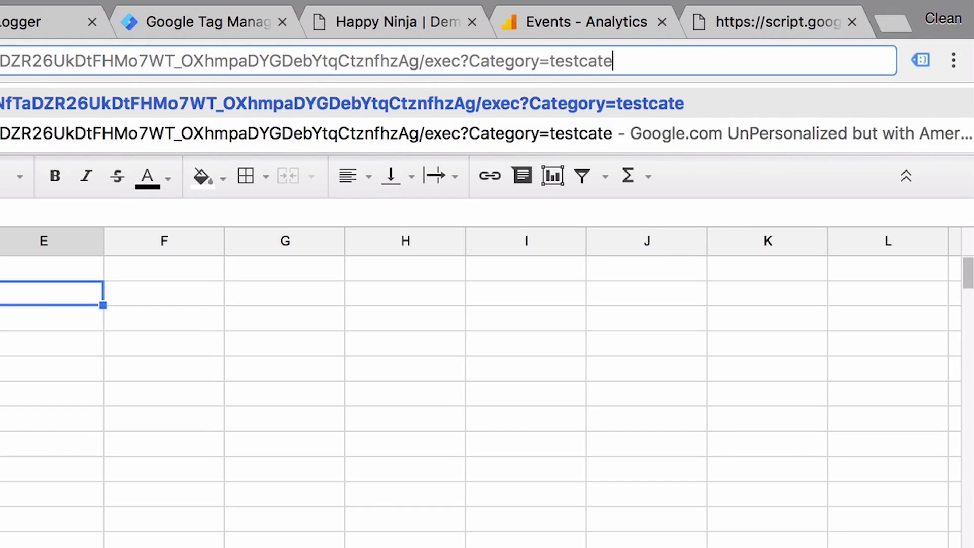
pyautogui.write('gory')
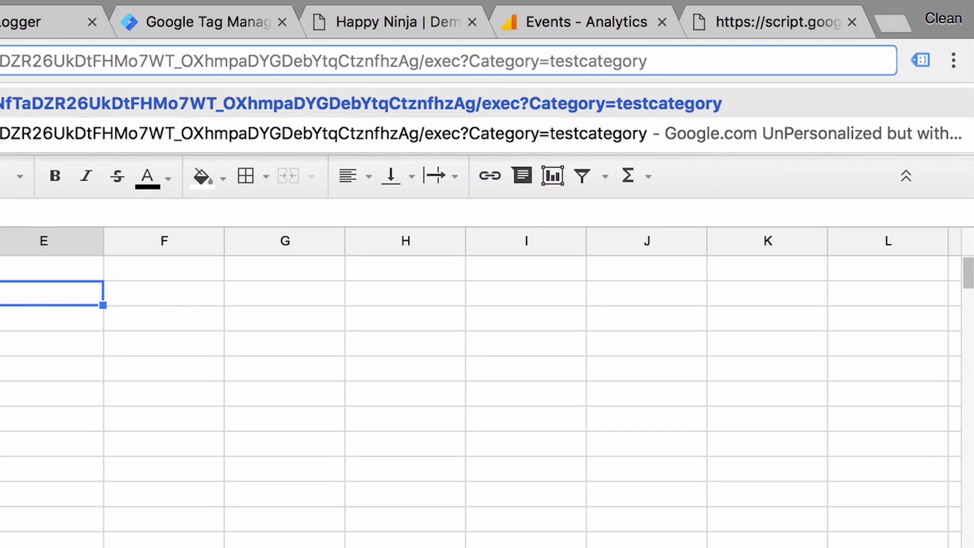
pyautogui.write('&')
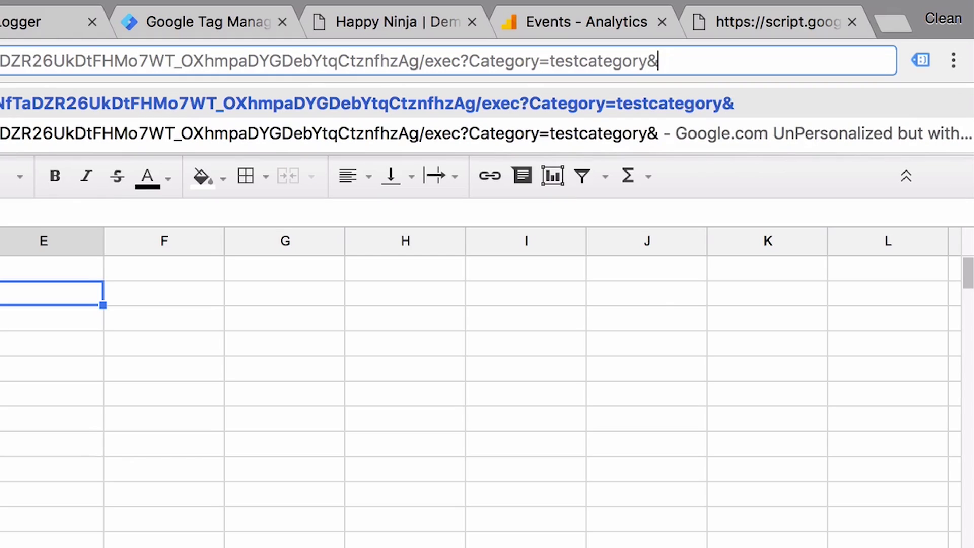
pyautogui.write('action=testaction&label=')
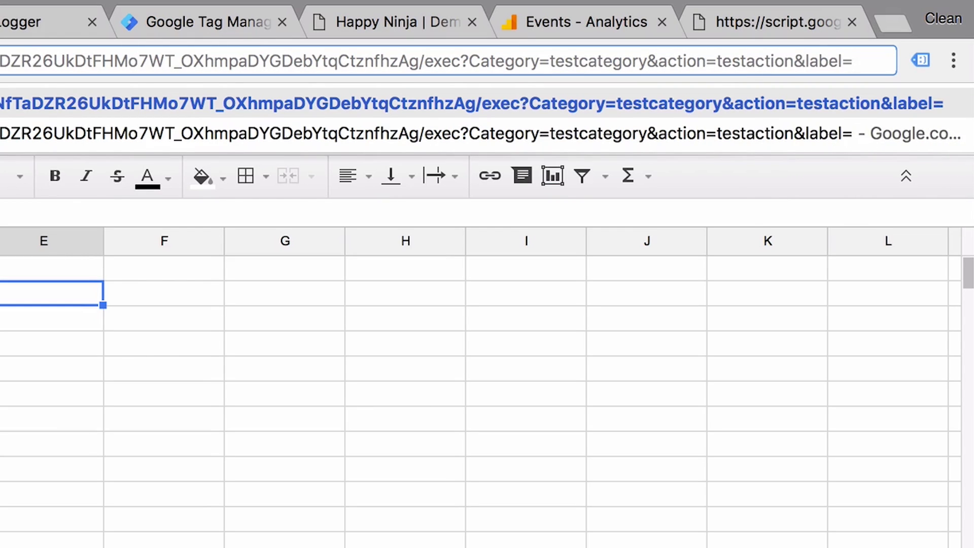
pyautogui.write('testlabel')
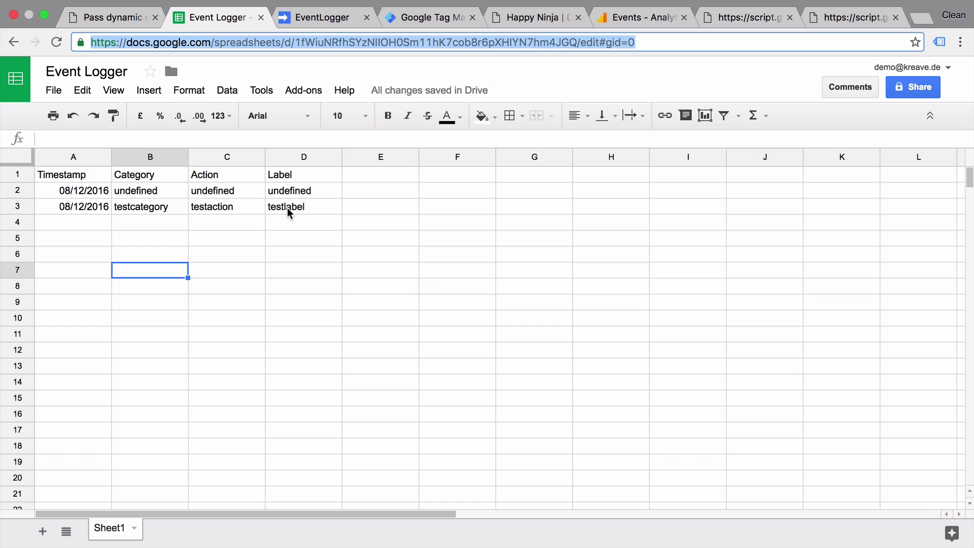
# Open the GA - Event - Add to Cart Click tag and look over its event fields.
pyautogui.click(430, 19)
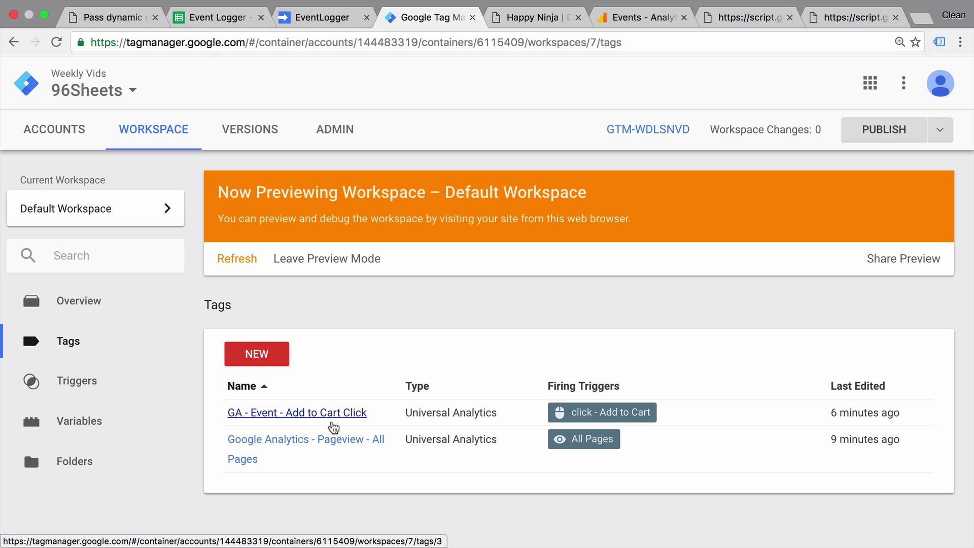
pyautogui.click(294, 410)
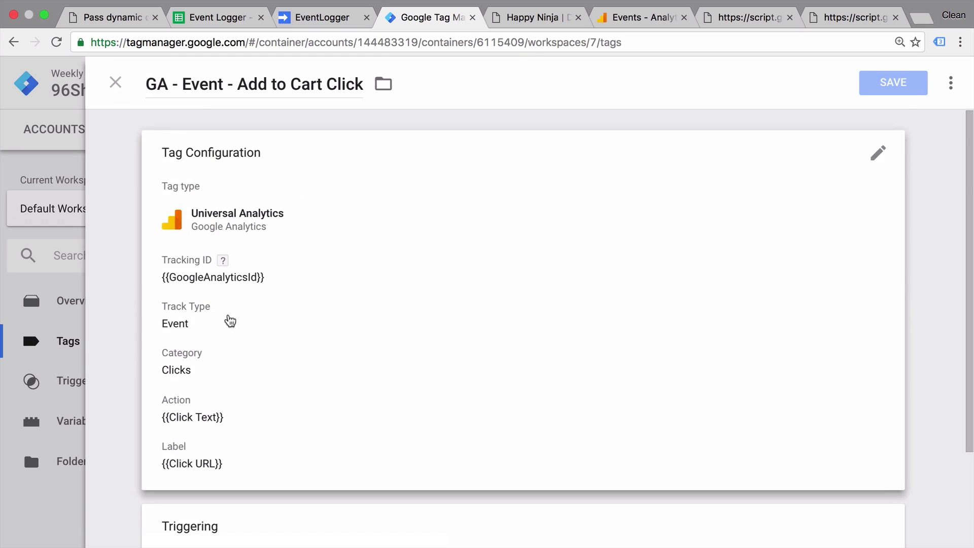
pyautogui.scroll(-2, 228, 330)
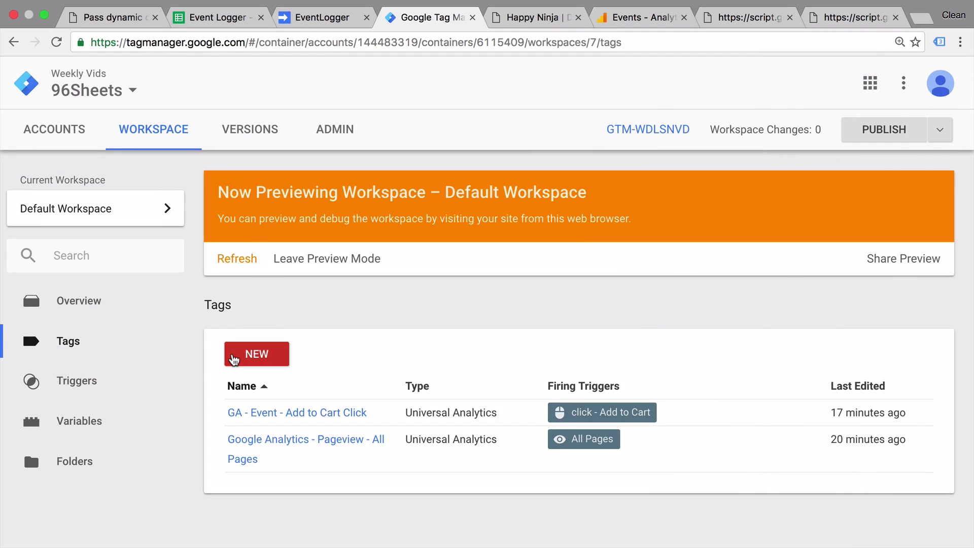
# Create a new tag named 'Sheets - Event - Add to Cart Click'.
pyautogui.click(235, 357)
pyautogui.click(183, 86)
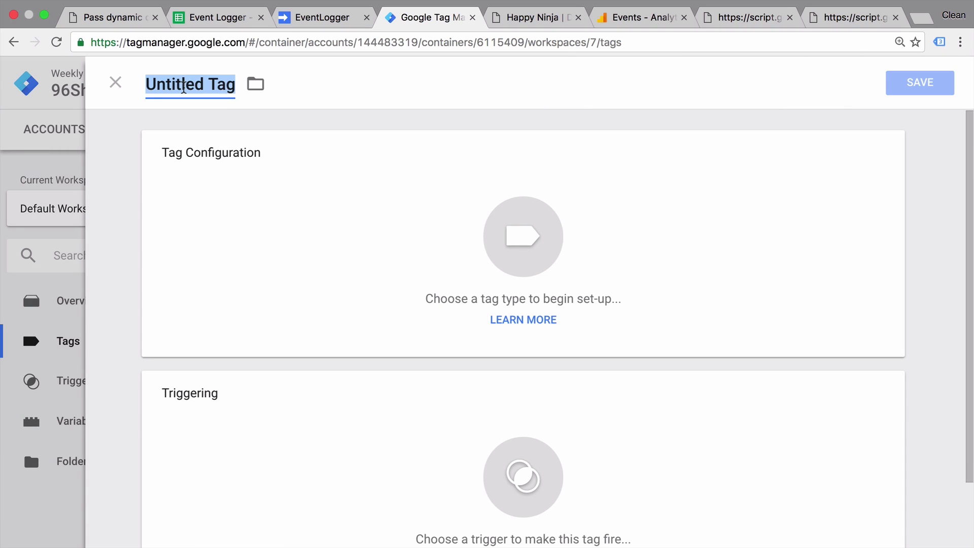
pyautogui.write('Sheets')
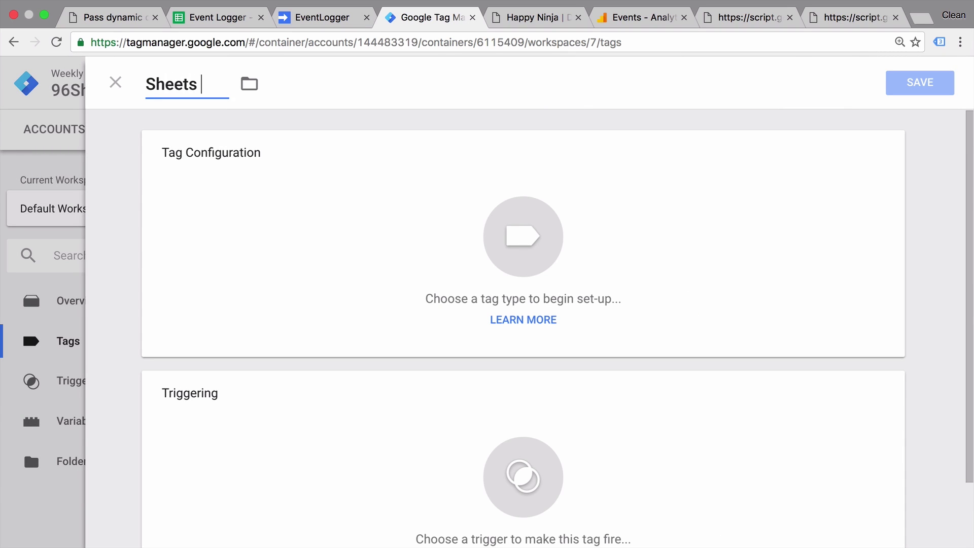
pyautogui.write(' - Event - ')
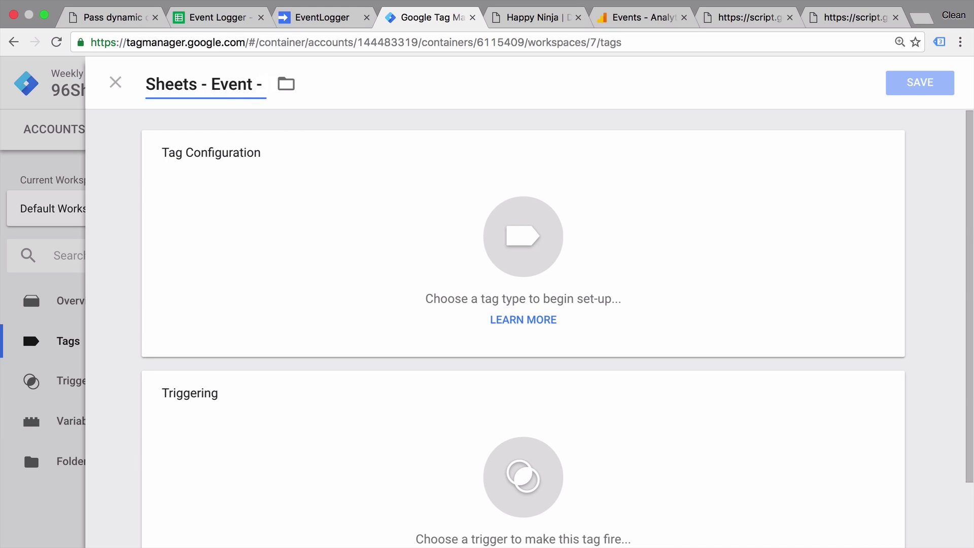
pyautogui.write('Add to Car')
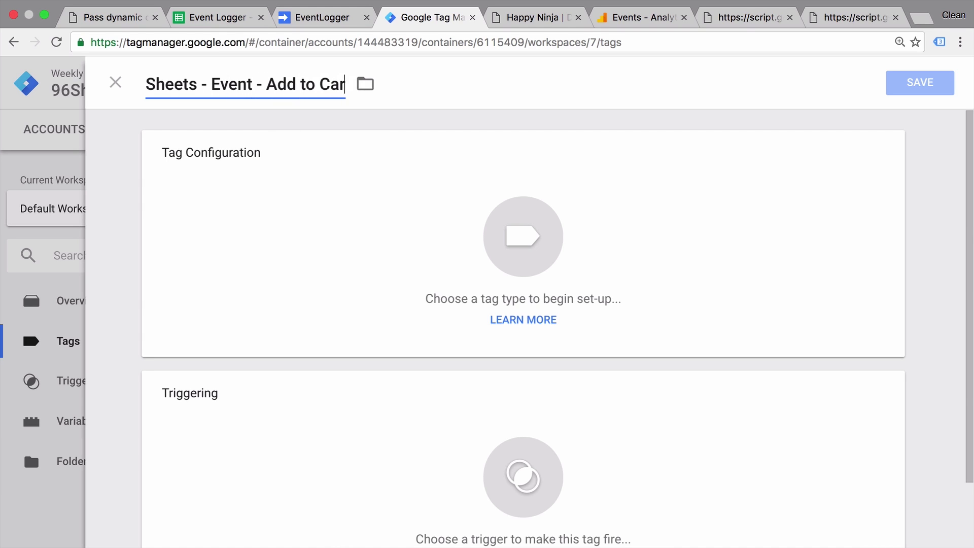
pyautogui.write('t Click')
# Make it a Custom Image tag with the Apps Script web app URL as its Image URL.
pyautogui.click(402, 186)
pyautogui.scroll(-7, 580, 201)
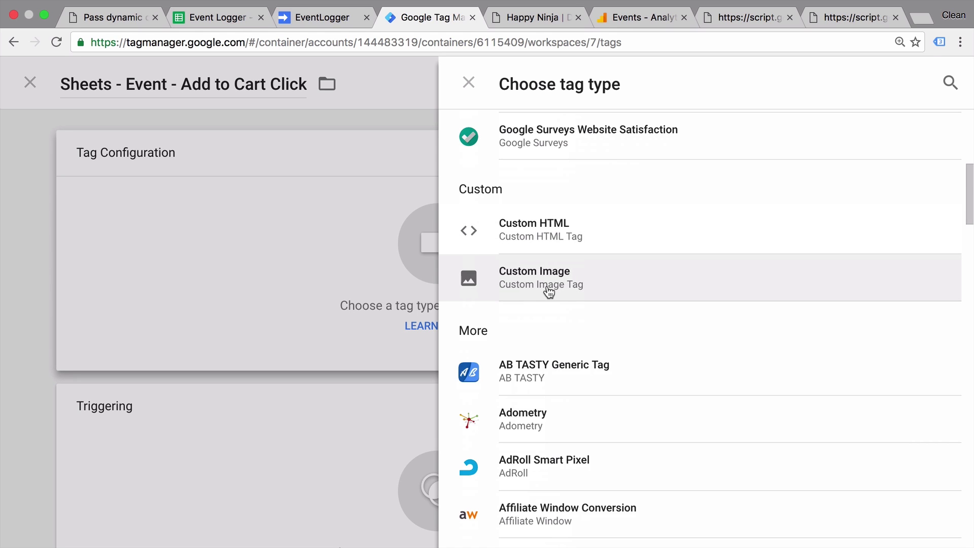
pyautogui.click(548, 291)
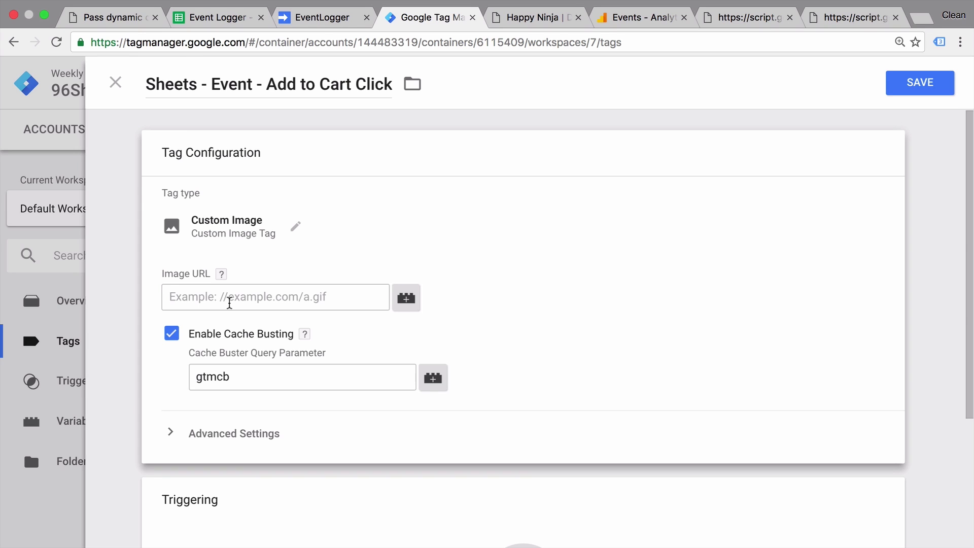
pyautogui.click(230, 303)
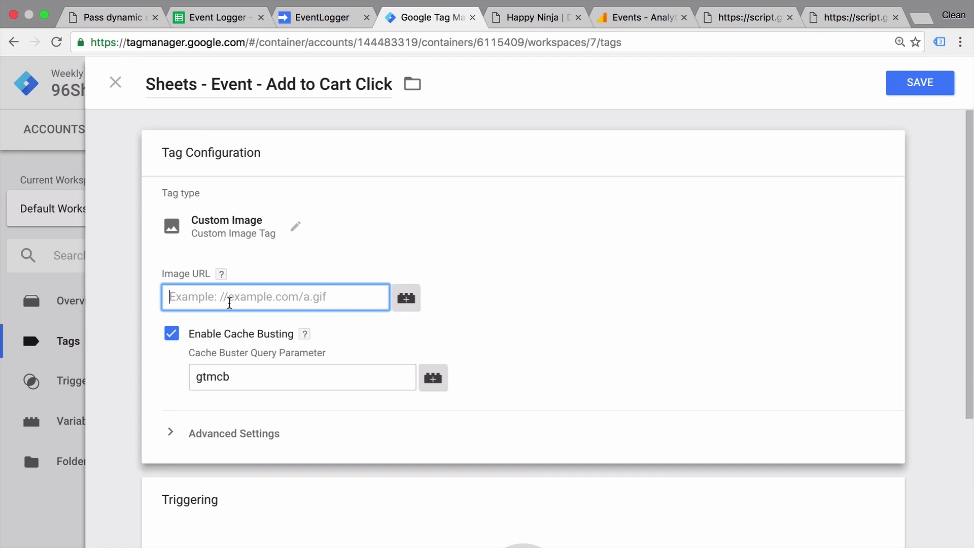
pyautogui.press('super+v')
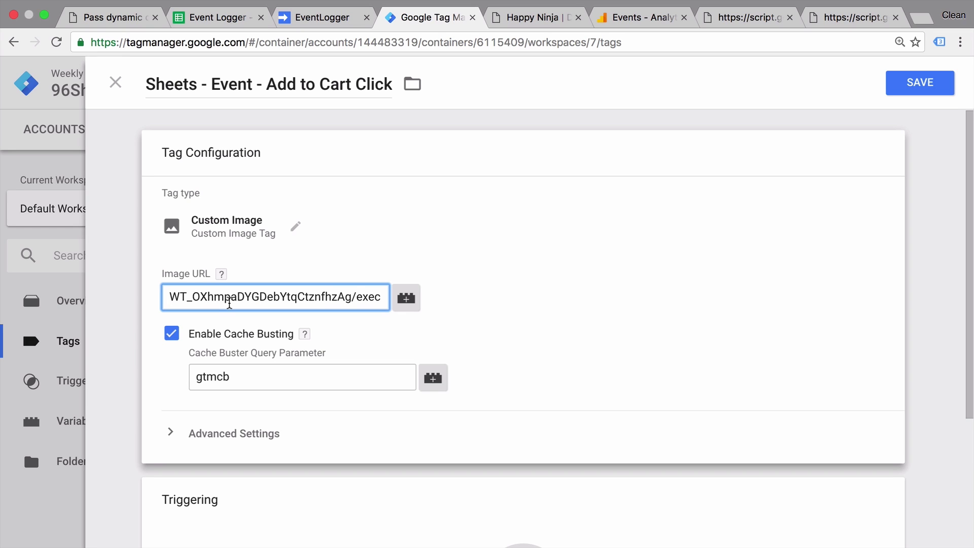
# Append ?Category=Clicks&Action={{Click Text}}&Label={{Click URL}} to the Image URL.
pyautogui.write('?')
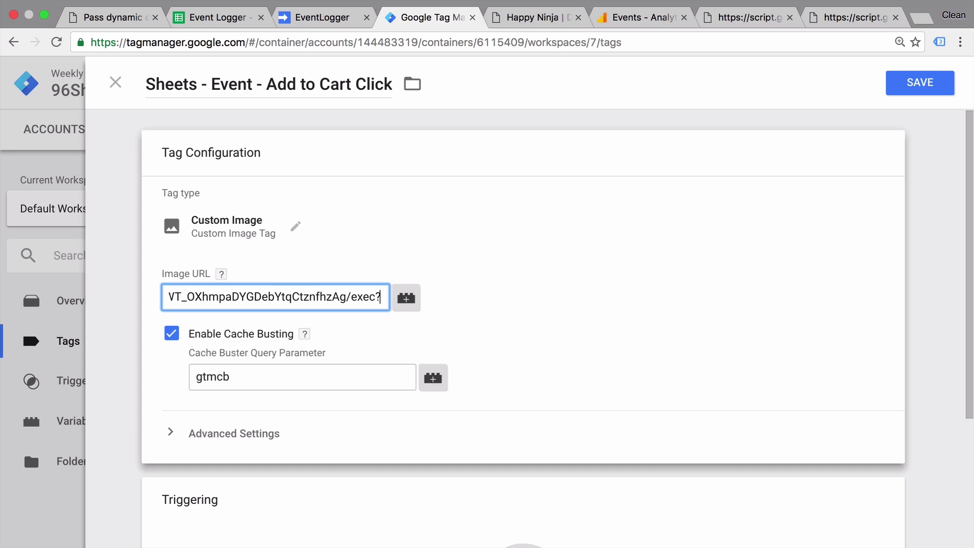
pyautogui.write('Category=')
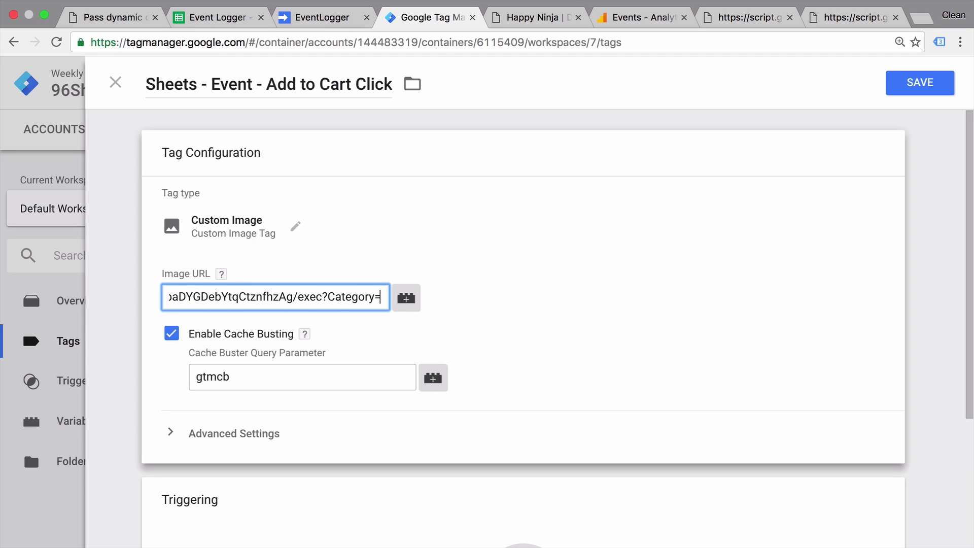
pyautogui.write('Clicks')
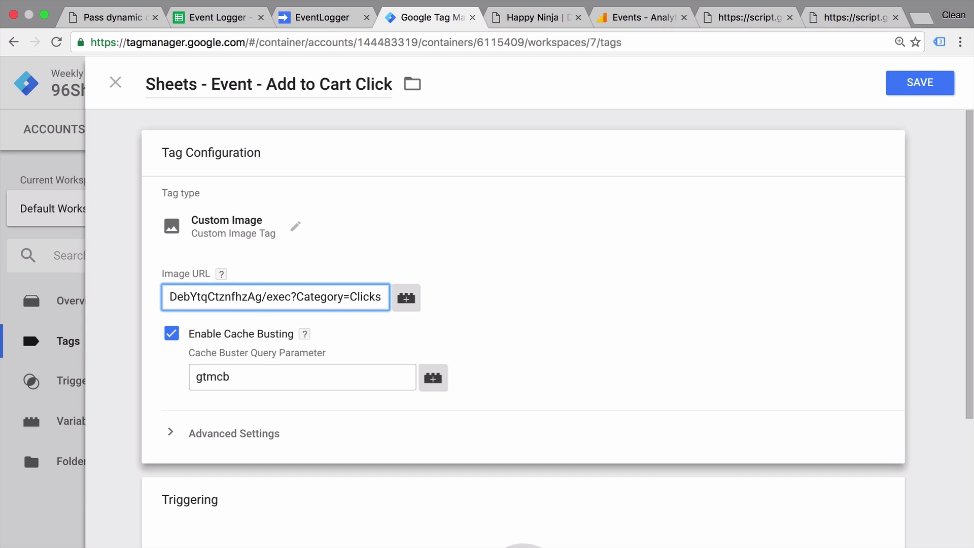
pyautogui.write('&Action=')
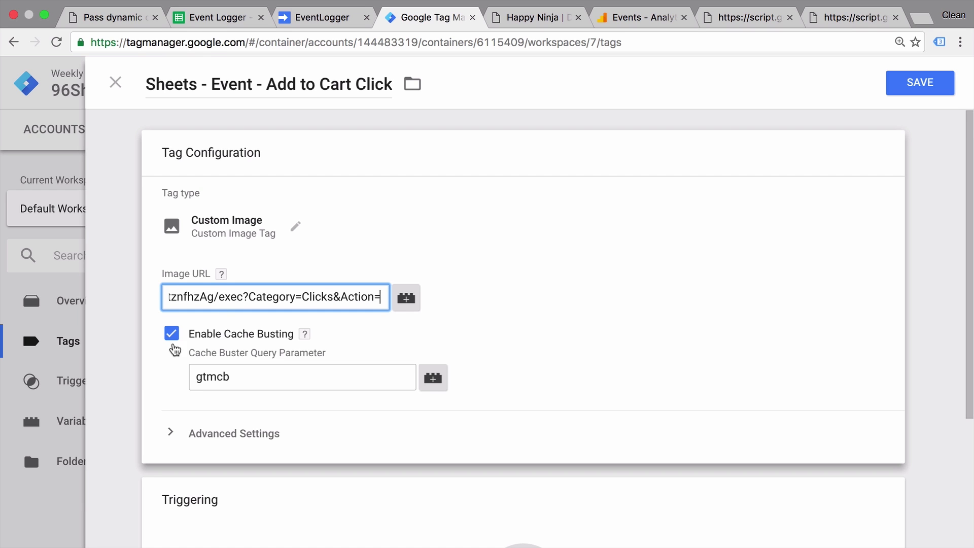
pyautogui.click(409, 303)
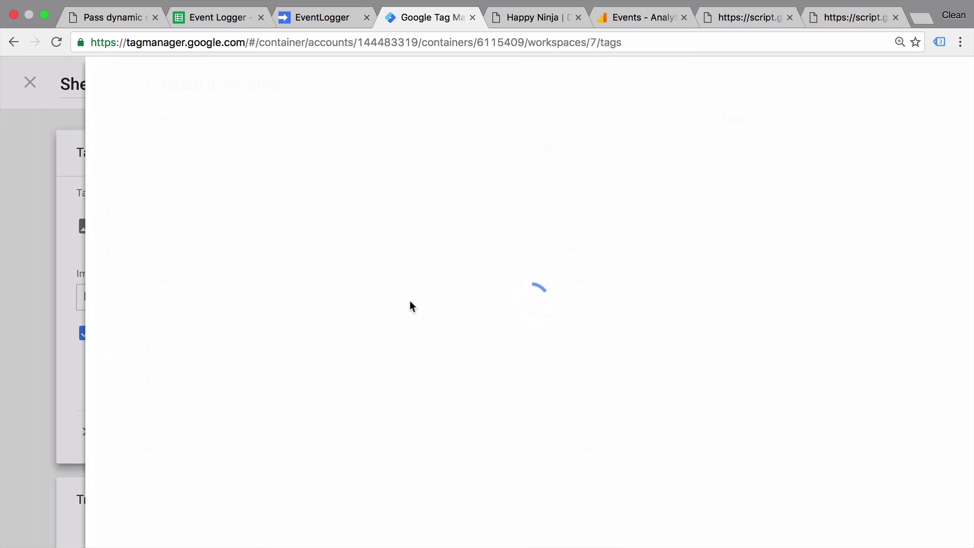
pyautogui.click(174, 213)
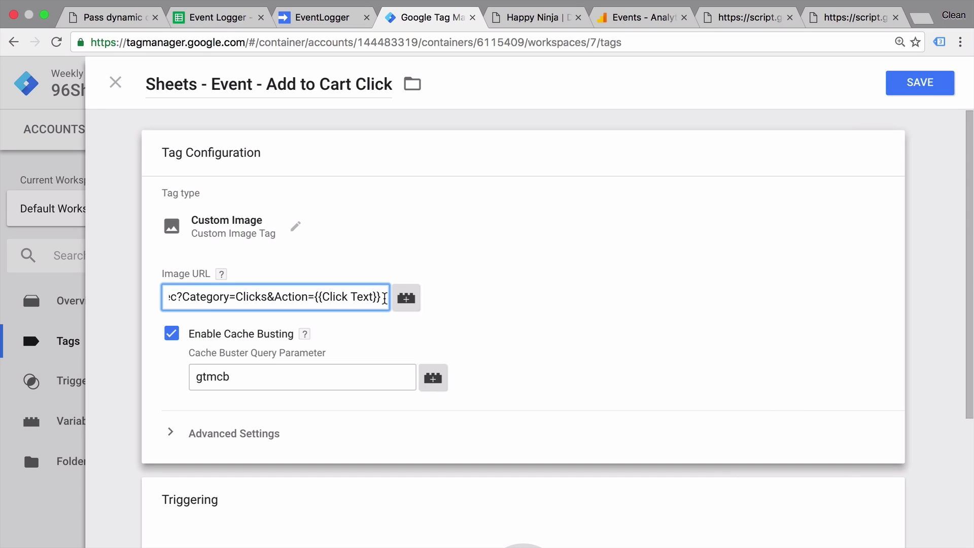
pyautogui.write('&')
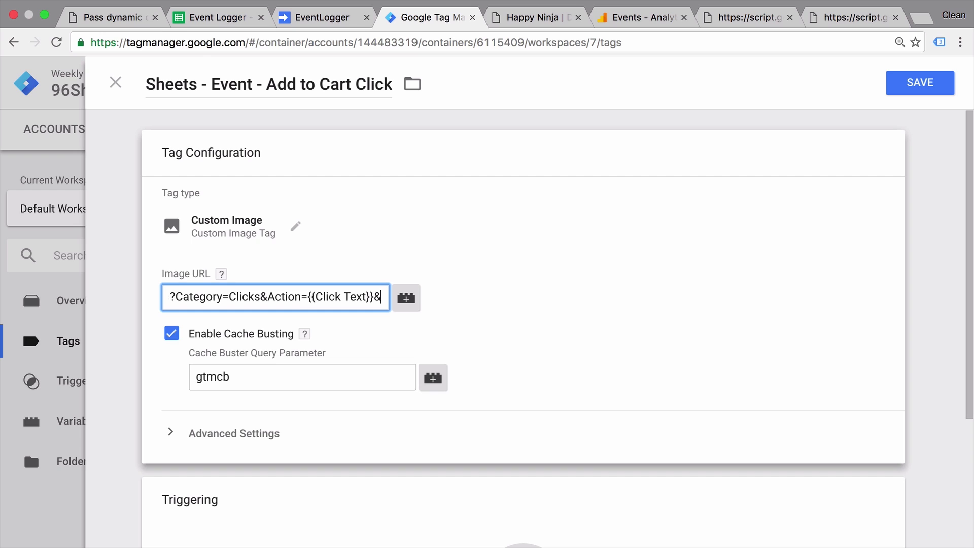
pyautogui.write('Label=')
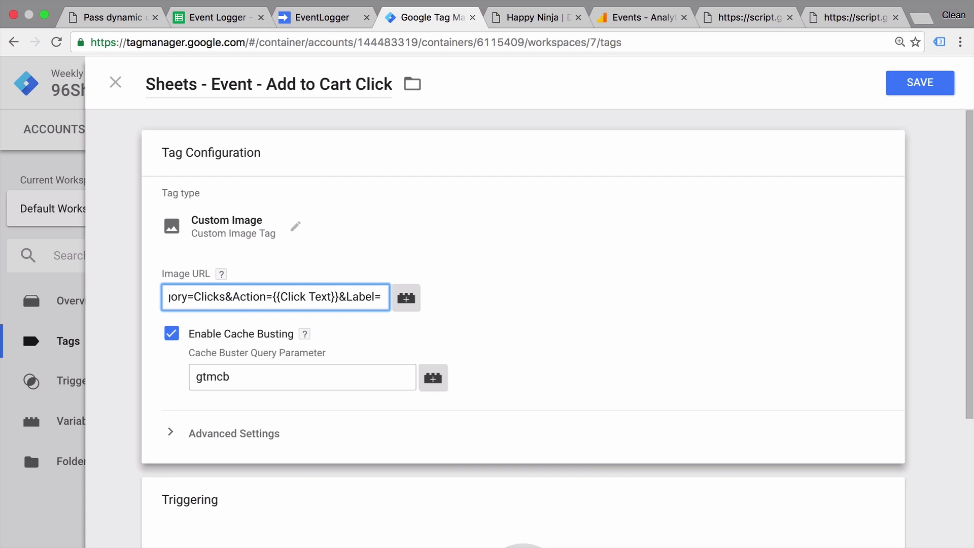
pyautogui.write('{{}}')
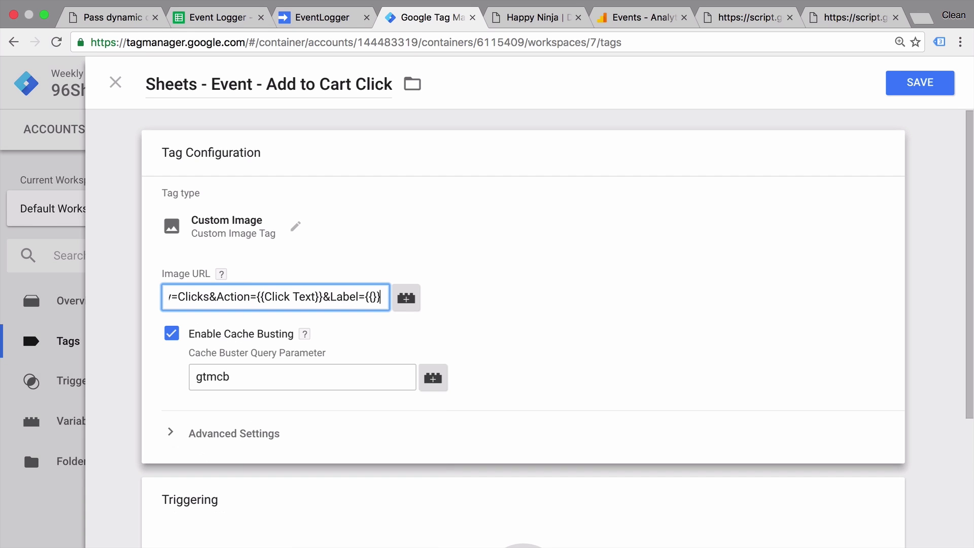
pyautogui.write('Click URL')
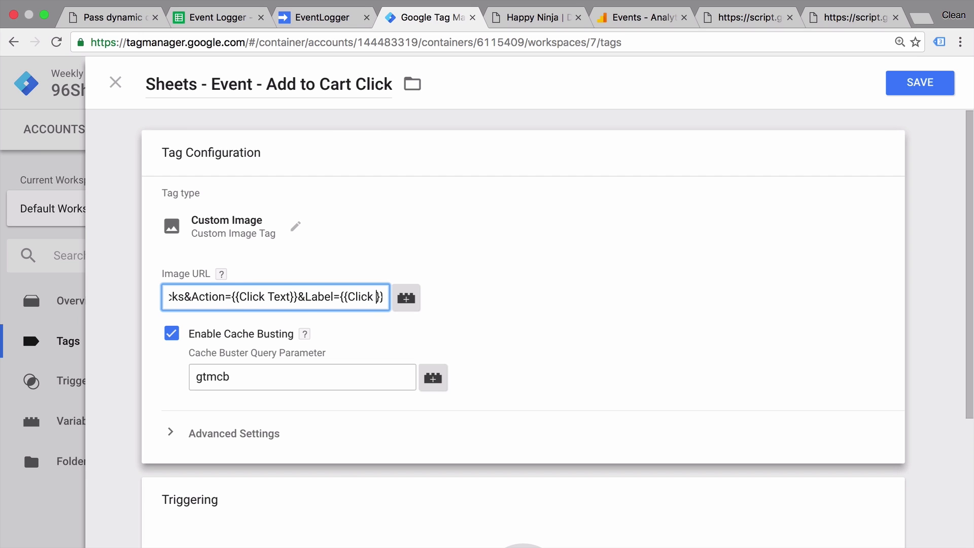
pyautogui.click(655, 307)
# Set the tag to fire on the click - Add to Cart trigger.
pyautogui.scroll(-2, 268, 282)
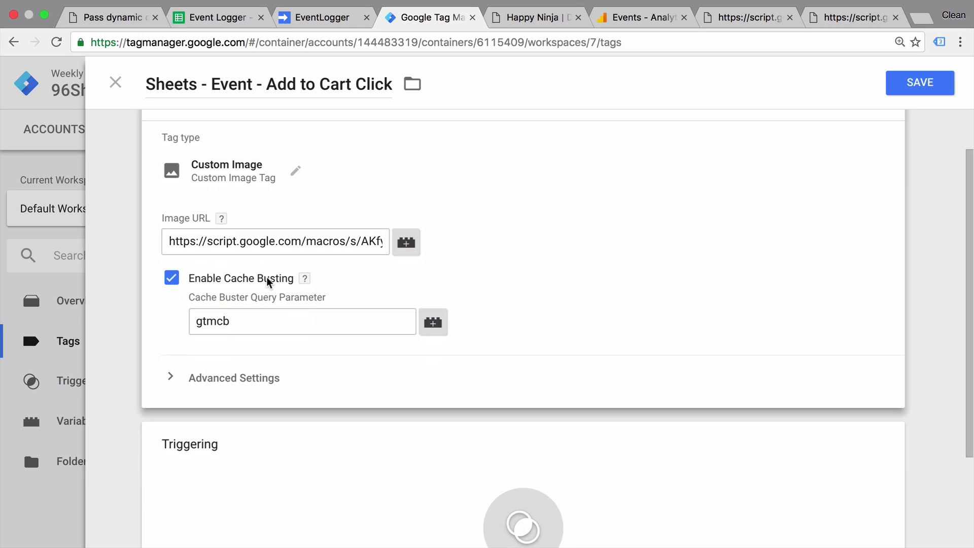
pyautogui.scroll(-3, 552, 289)
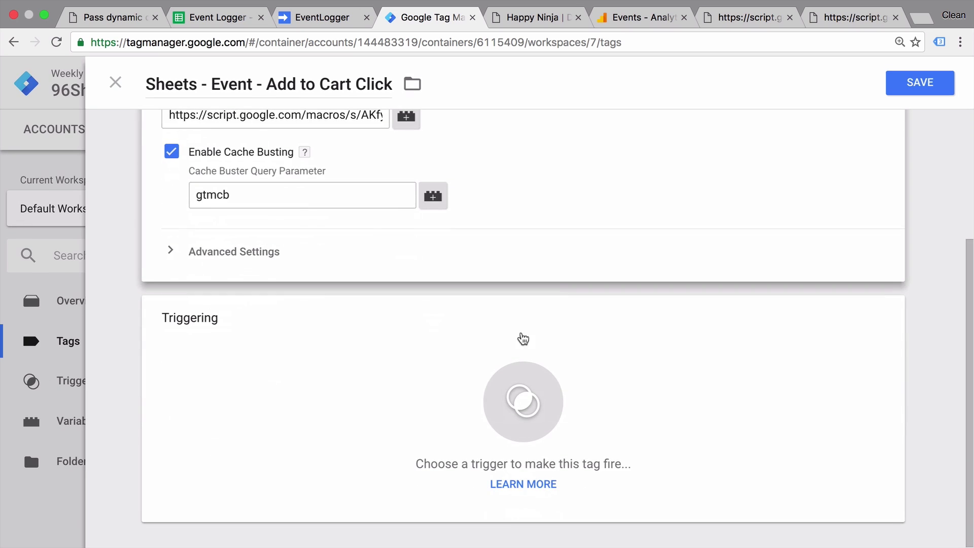
pyautogui.click(470, 404)
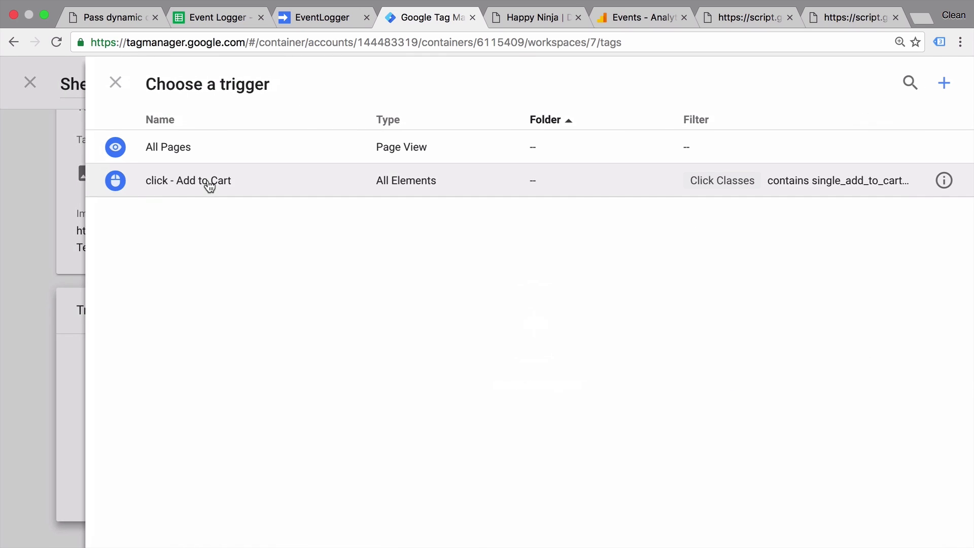
pyautogui.click(206, 183)
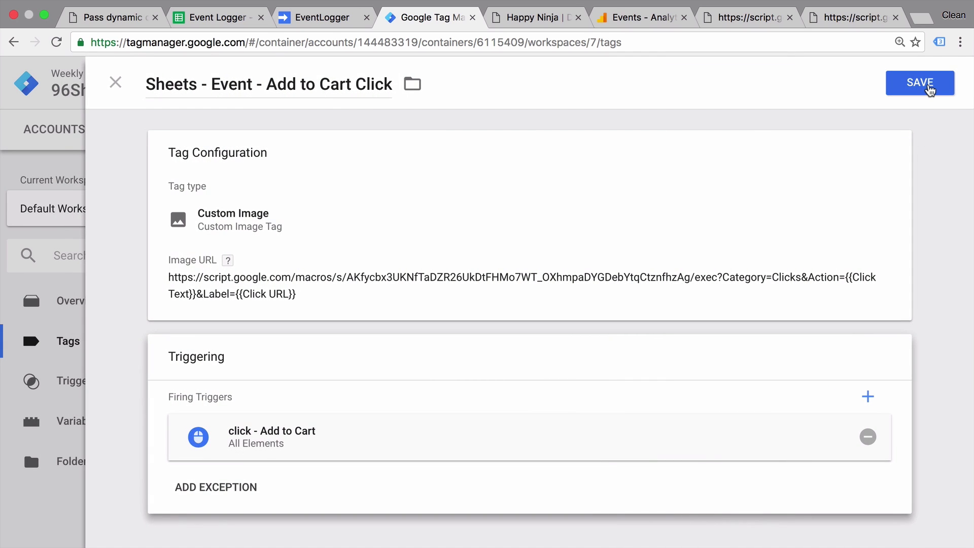
# Save the Sheets tag and reload the Happy Ninja demo shop page in preview mode.
pyautogui.click(930, 91)
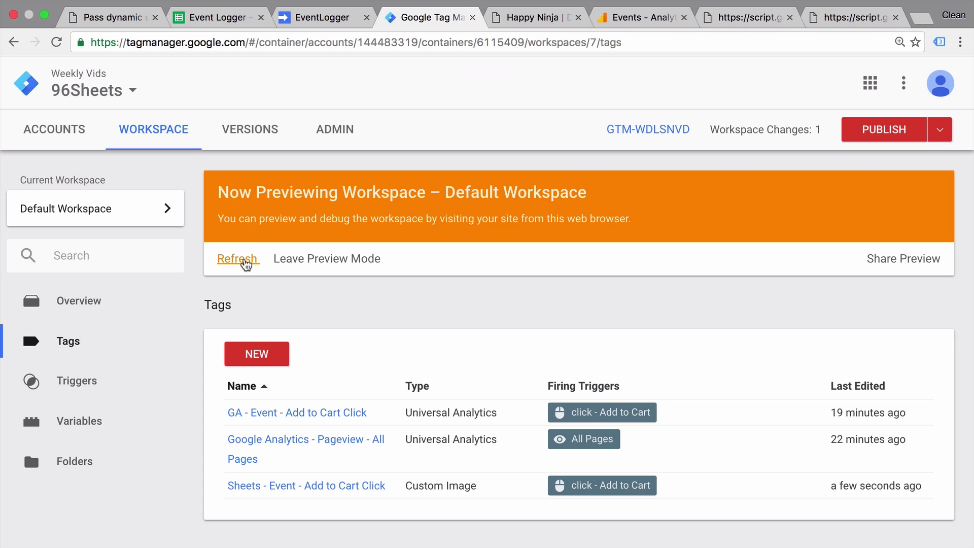
pyautogui.click(519, 17)
pyautogui.press('super+r')
pyautogui.click(628, 156)
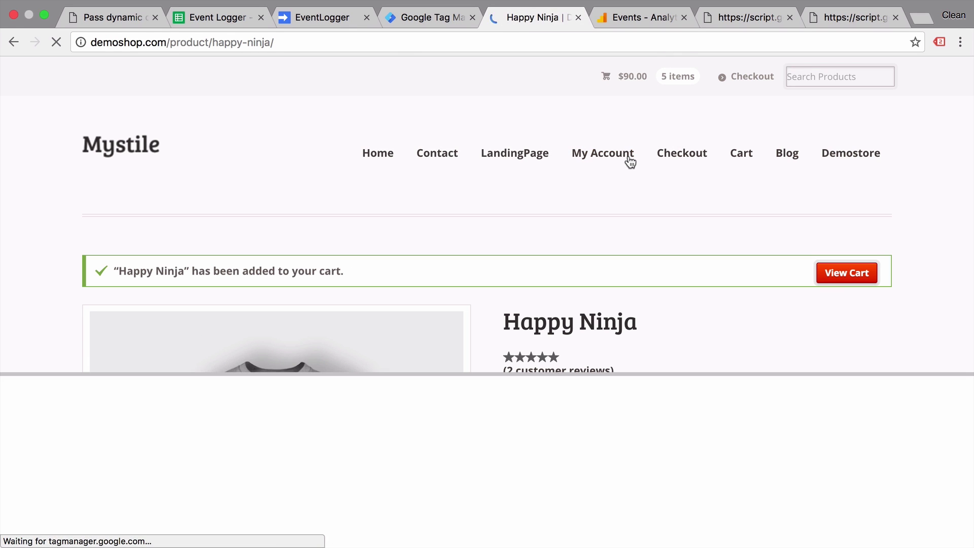
# Add Happy Ninja to the cart and check the debug panel's fired tags.
pyautogui.scroll(-5, 631, 161)
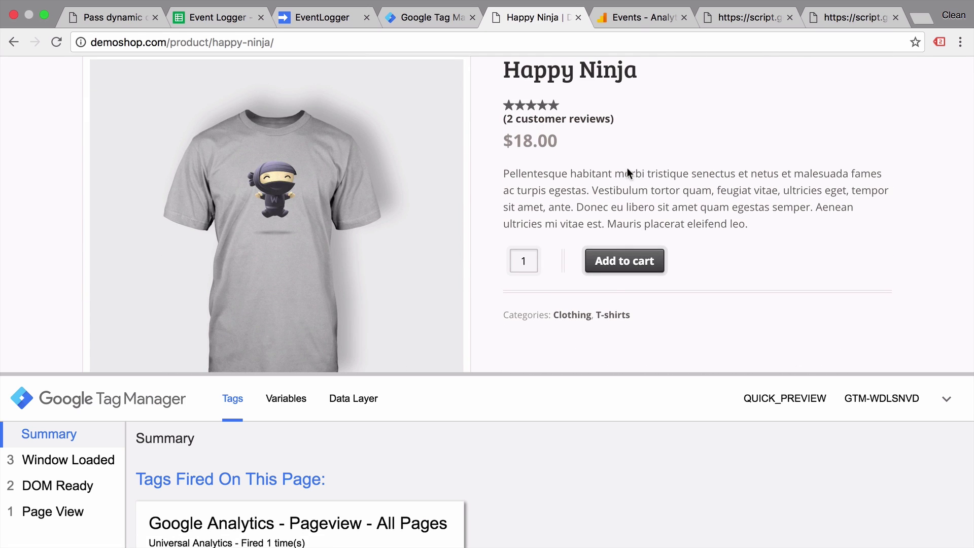
pyautogui.keyDown('shift'); pyautogui.keyDown('super'); pyautogui.click(622, 270); pyautogui.keyUp('super'); pyautogui.keyUp('shift')
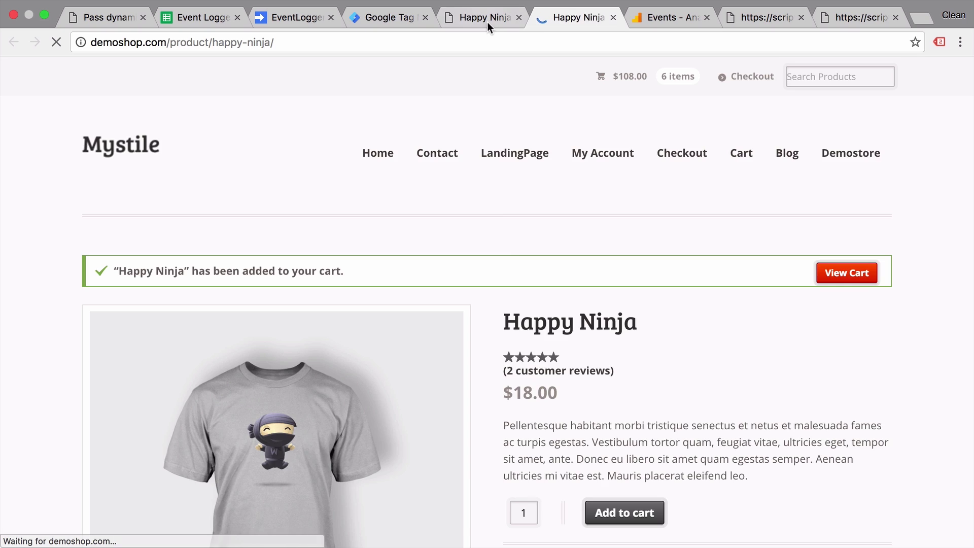
pyautogui.click(486, 20)
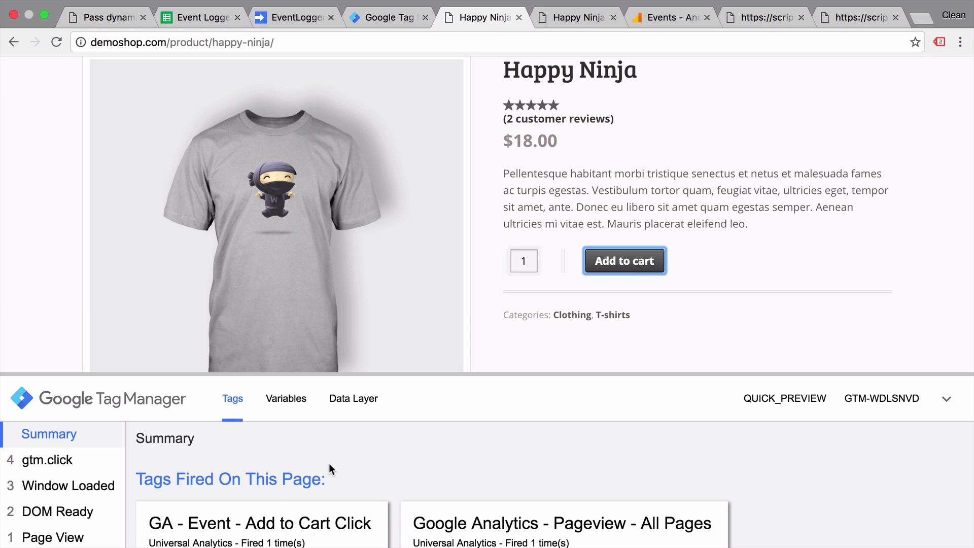
pyautogui.scroll(-3, 329, 463)
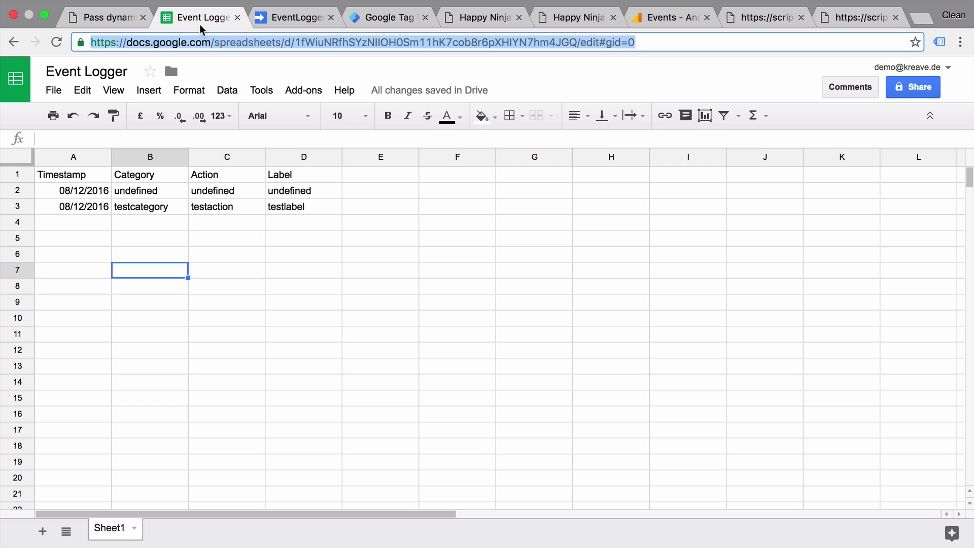
# Inspect the fired Sheets tag's gtm.click variables, finding Click URL blank, then add Happy Ninja again.
pyautogui.click(199, 23)
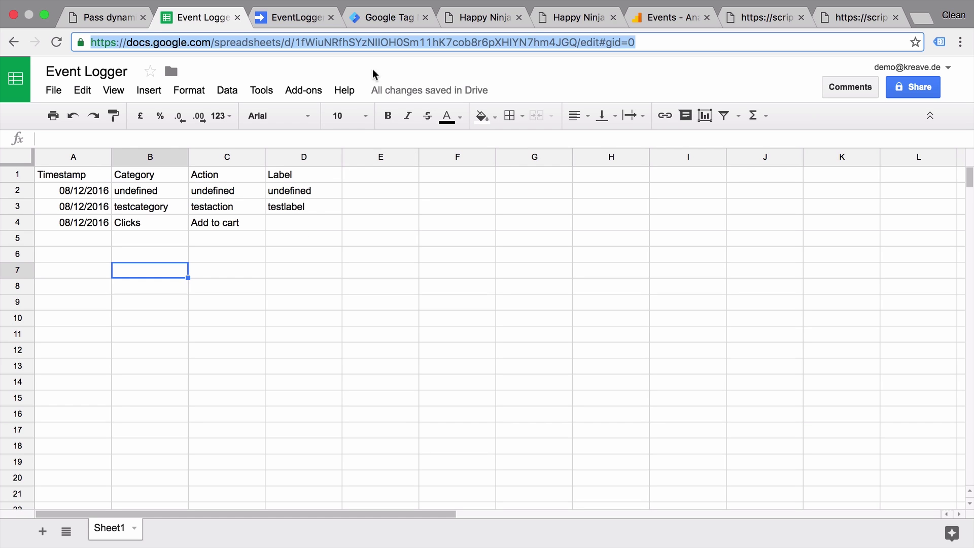
pyautogui.click(475, 19)
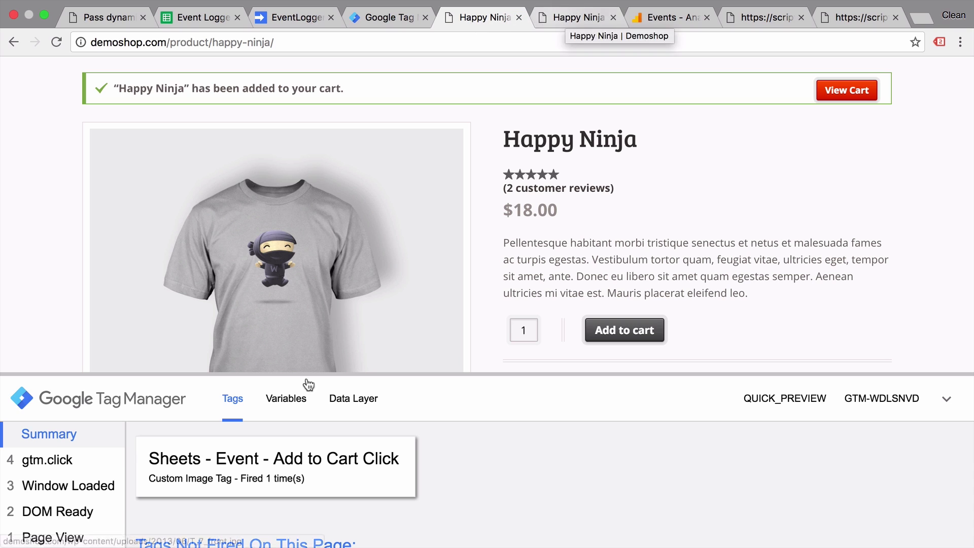
pyautogui.click(268, 485)
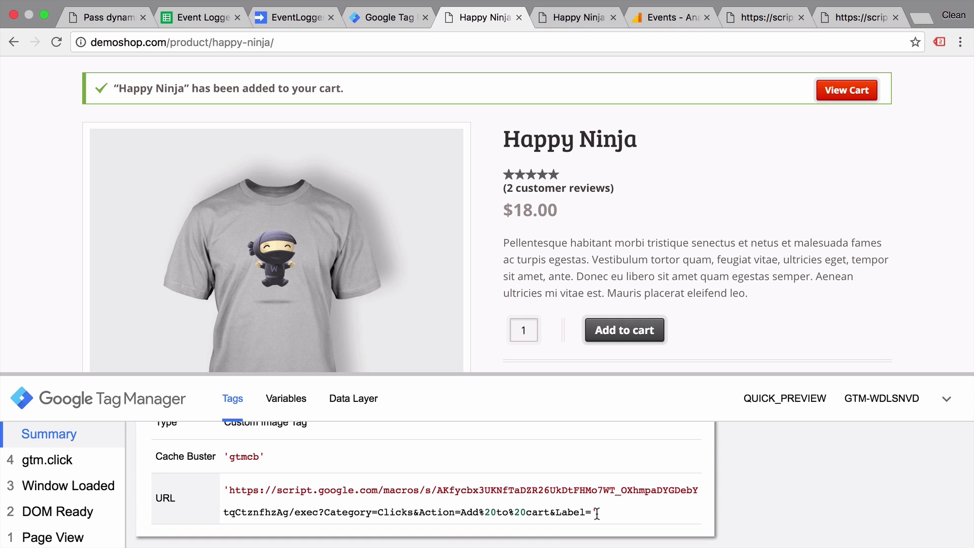
pyautogui.click(47, 462)
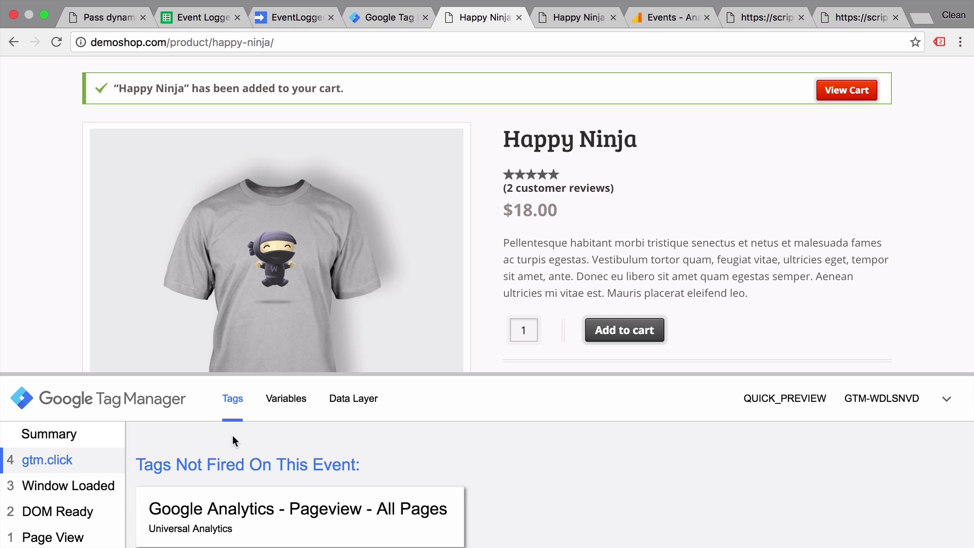
pyautogui.click(281, 404)
pyautogui.scroll(-3, 251, 461)
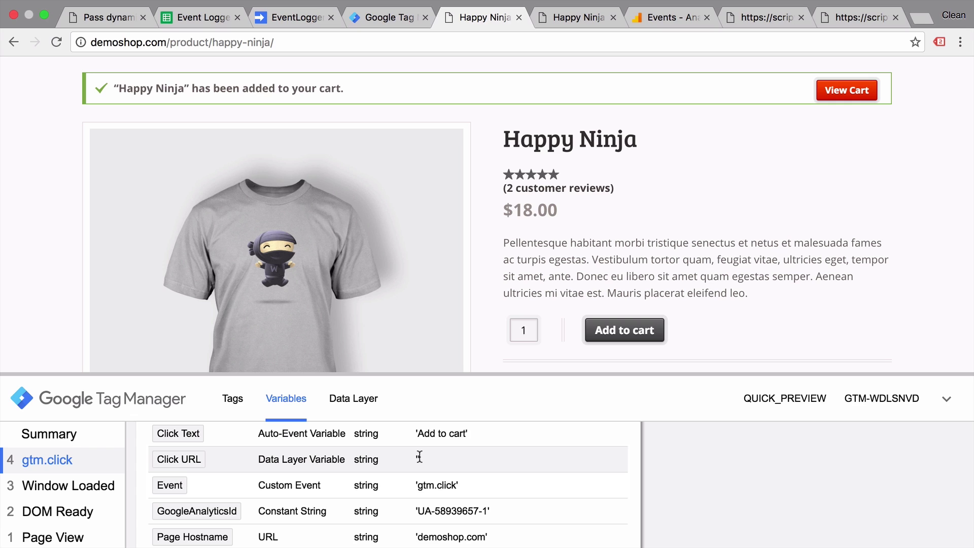
pyautogui.click(664, 339)
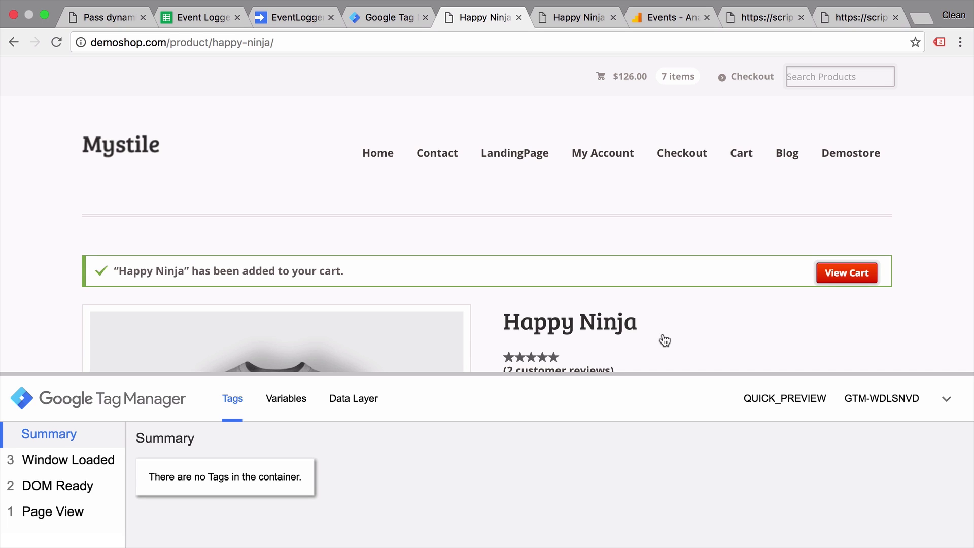
# Change the Sheets tag's Label from {{Click URL}} to {{Page URL}} and save the tag.
pyautogui.click(370, 17)
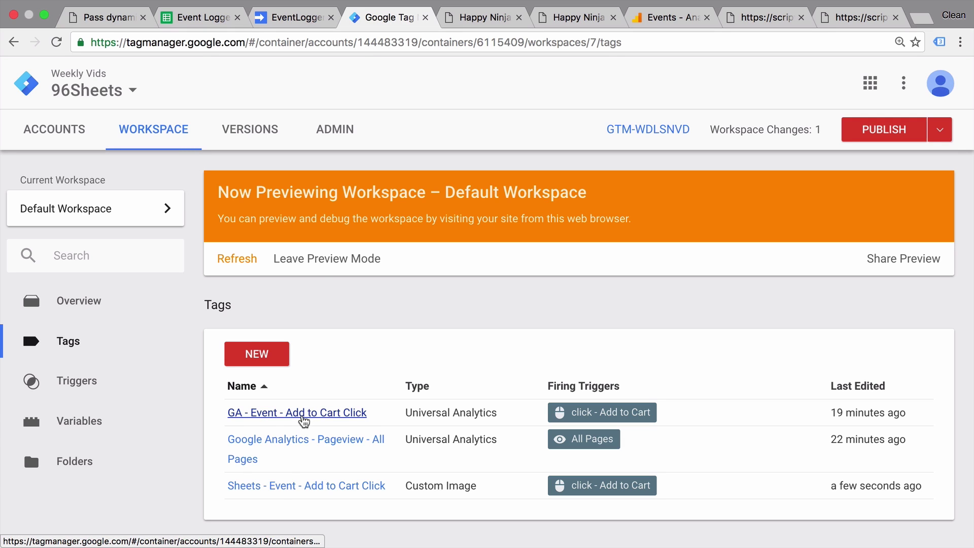
pyautogui.click(271, 489)
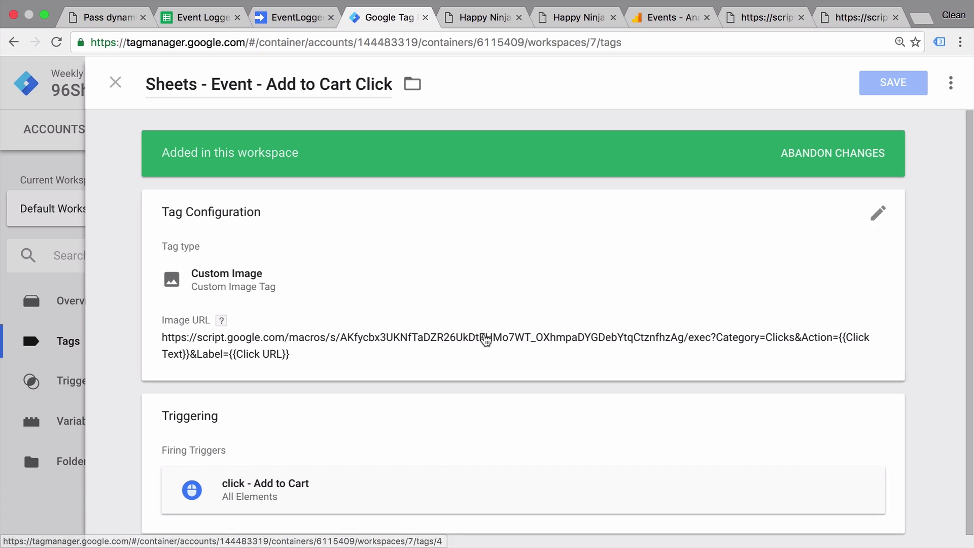
pyautogui.click(482, 319)
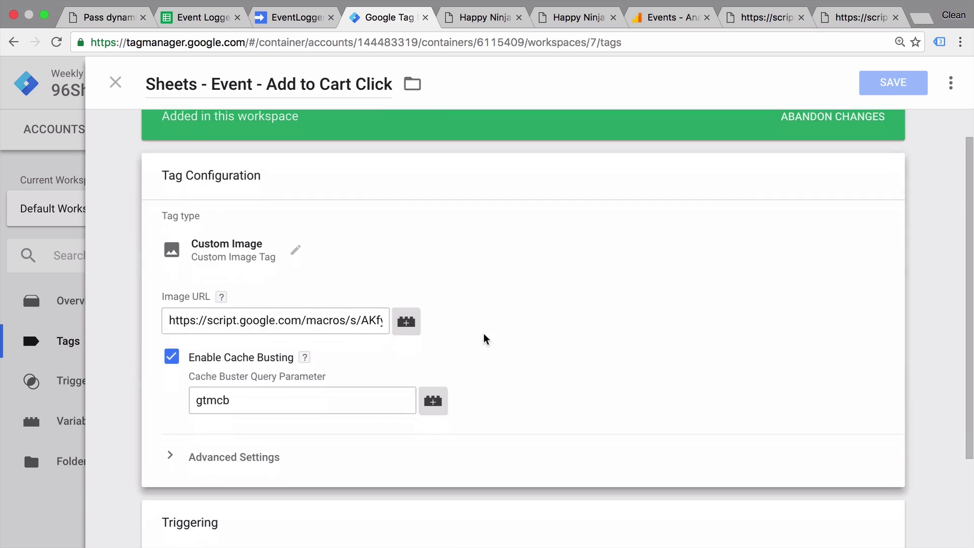
pyautogui.click(341, 292)
pyautogui.press('End')
pyautogui.doubleClick(335, 297)
pyautogui.write('Page')
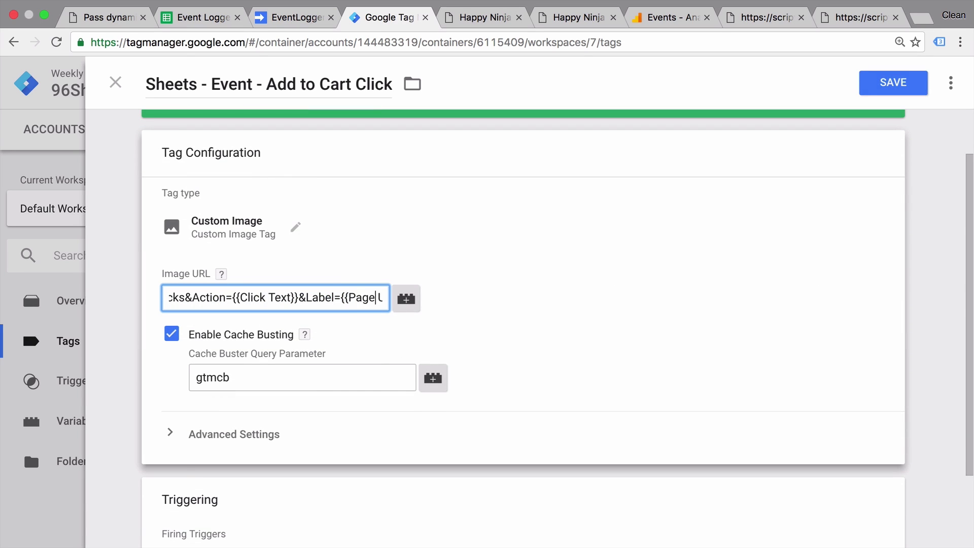
pyautogui.click(919, 84)
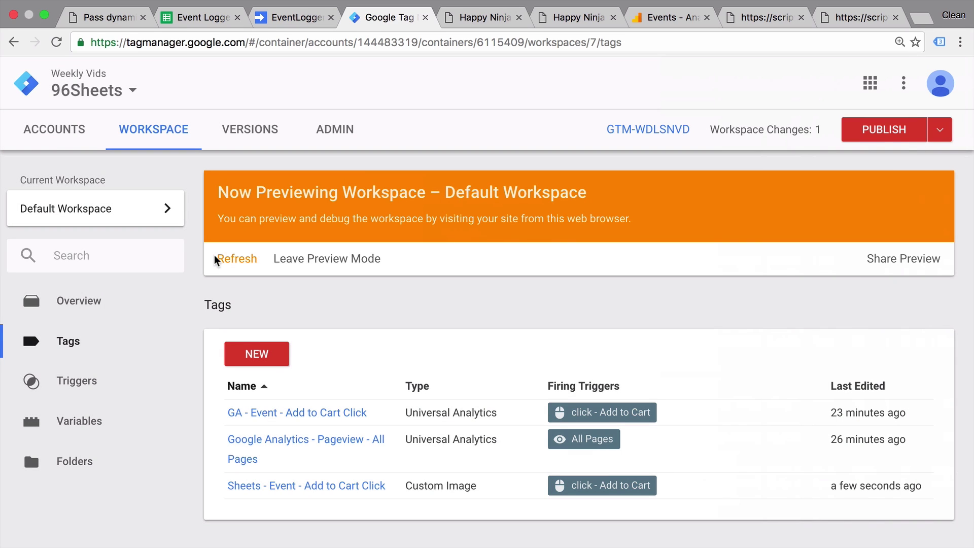
# Refresh the preview, reload the demo shop and add Happy Ninja to the cart.
pyautogui.click(231, 259)
pyautogui.click(477, 18)
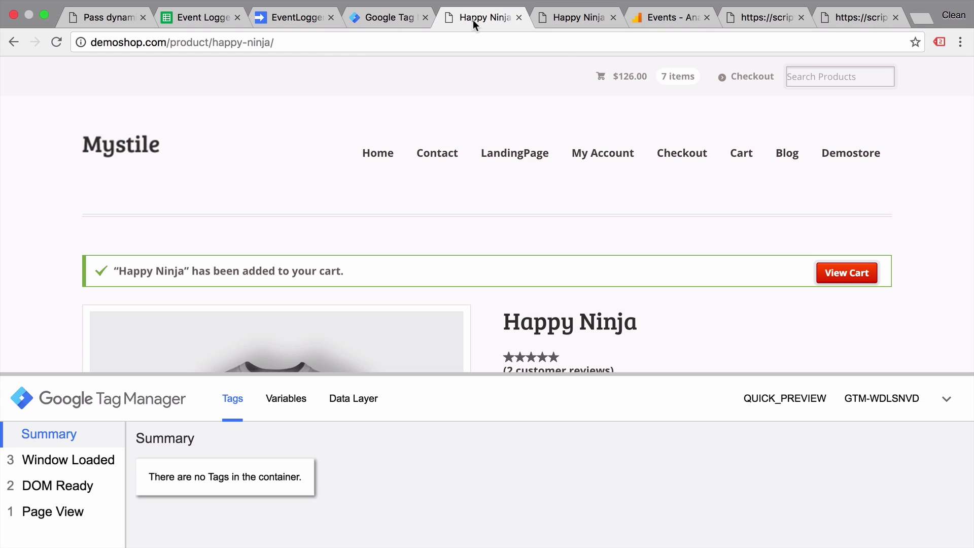
pyautogui.press('super+r')
pyautogui.click(630, 159)
pyautogui.scroll(-3, 644, 167)
pyautogui.click(623, 295)
pyautogui.click(201, 17)
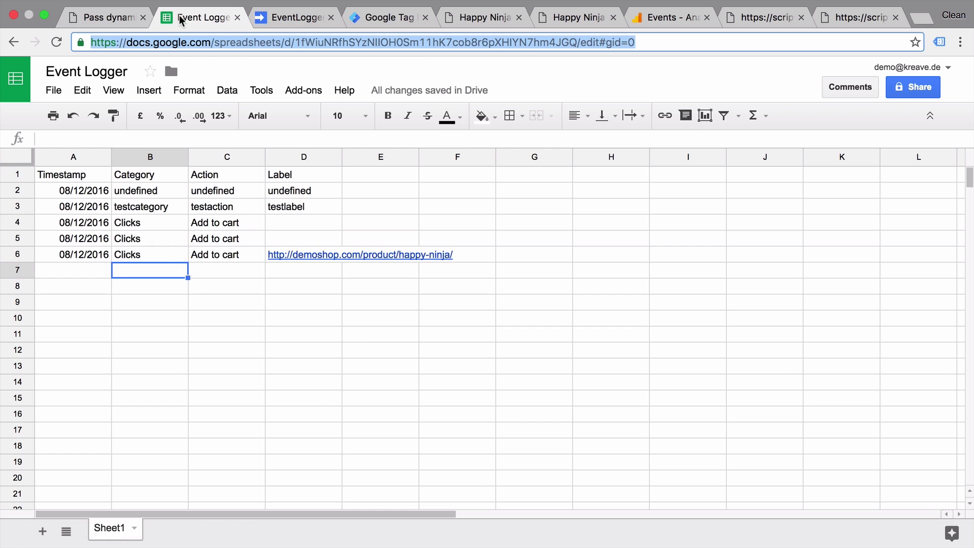
pyautogui.click(126, 254)
pyautogui.click(197, 267)
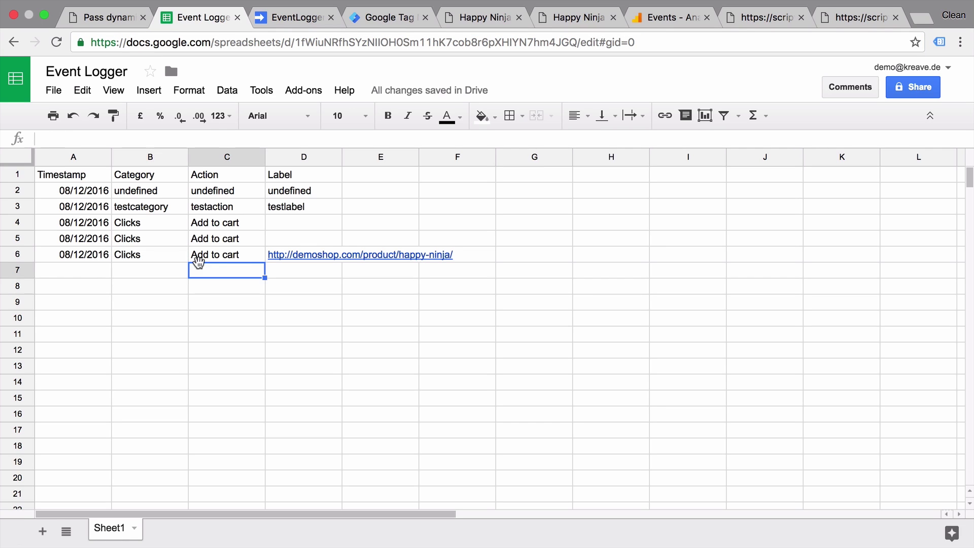
pyautogui.click(274, 248)
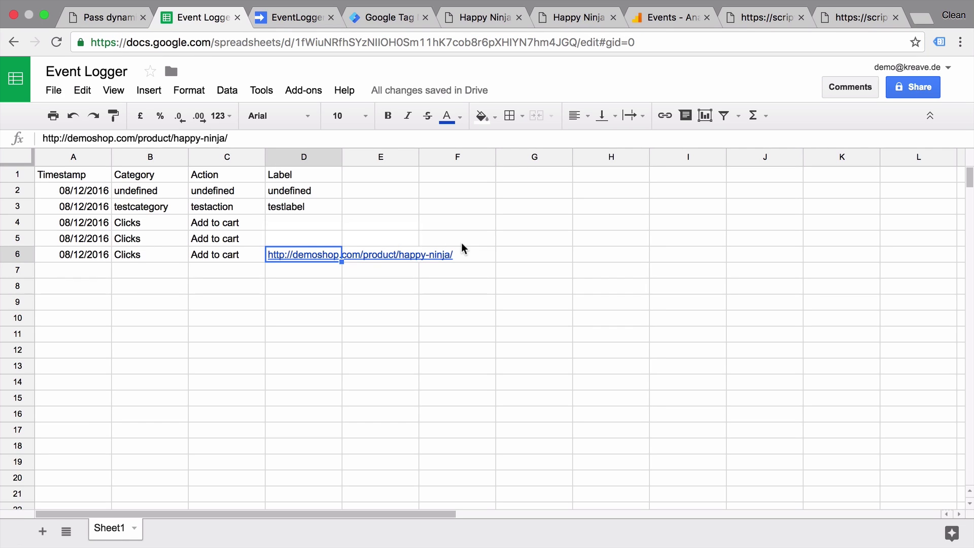